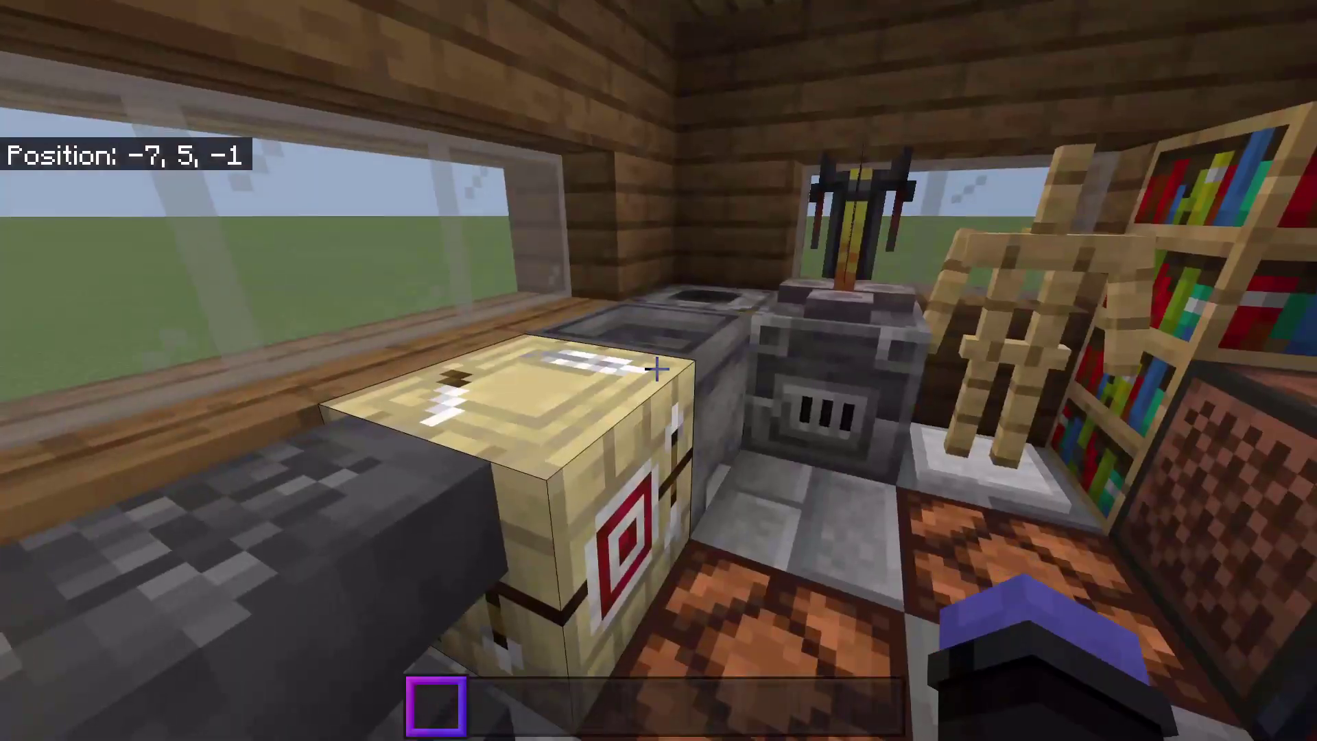
Walk across the wooden house and out onto the open grass
key("w")
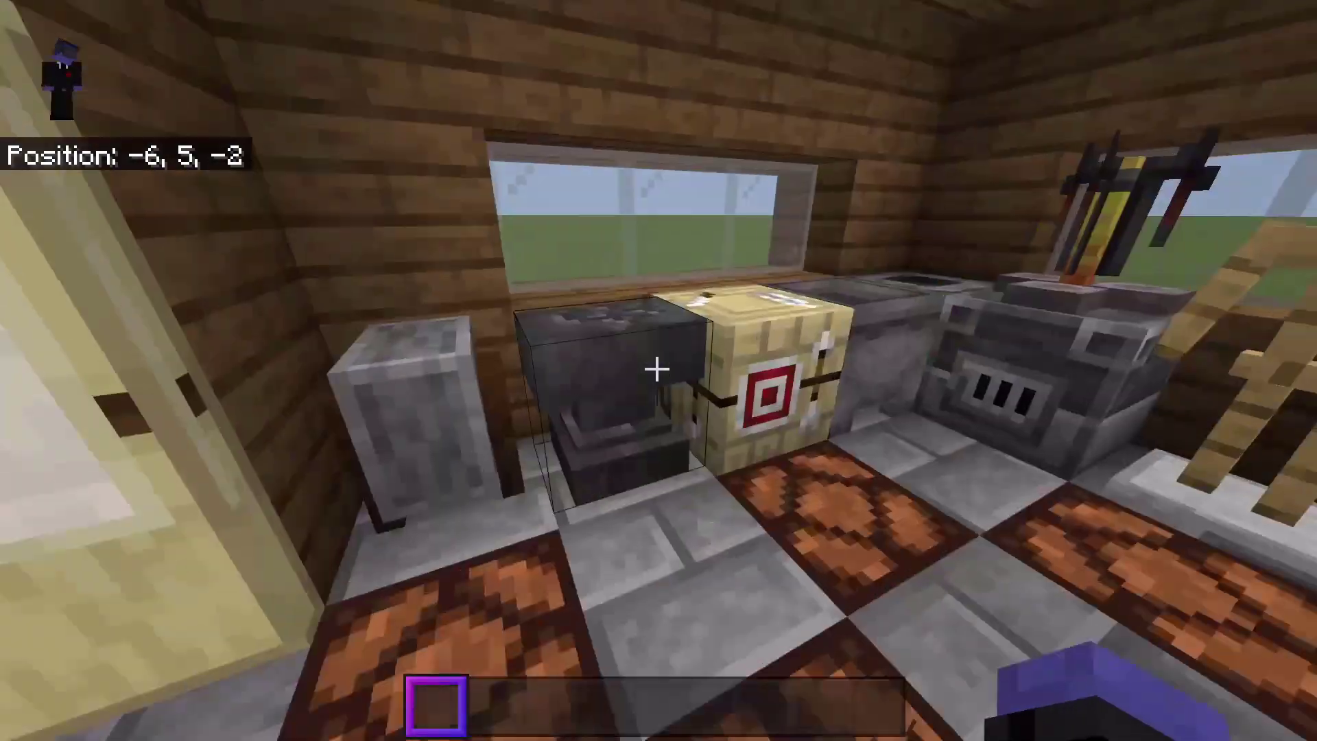
key("w")
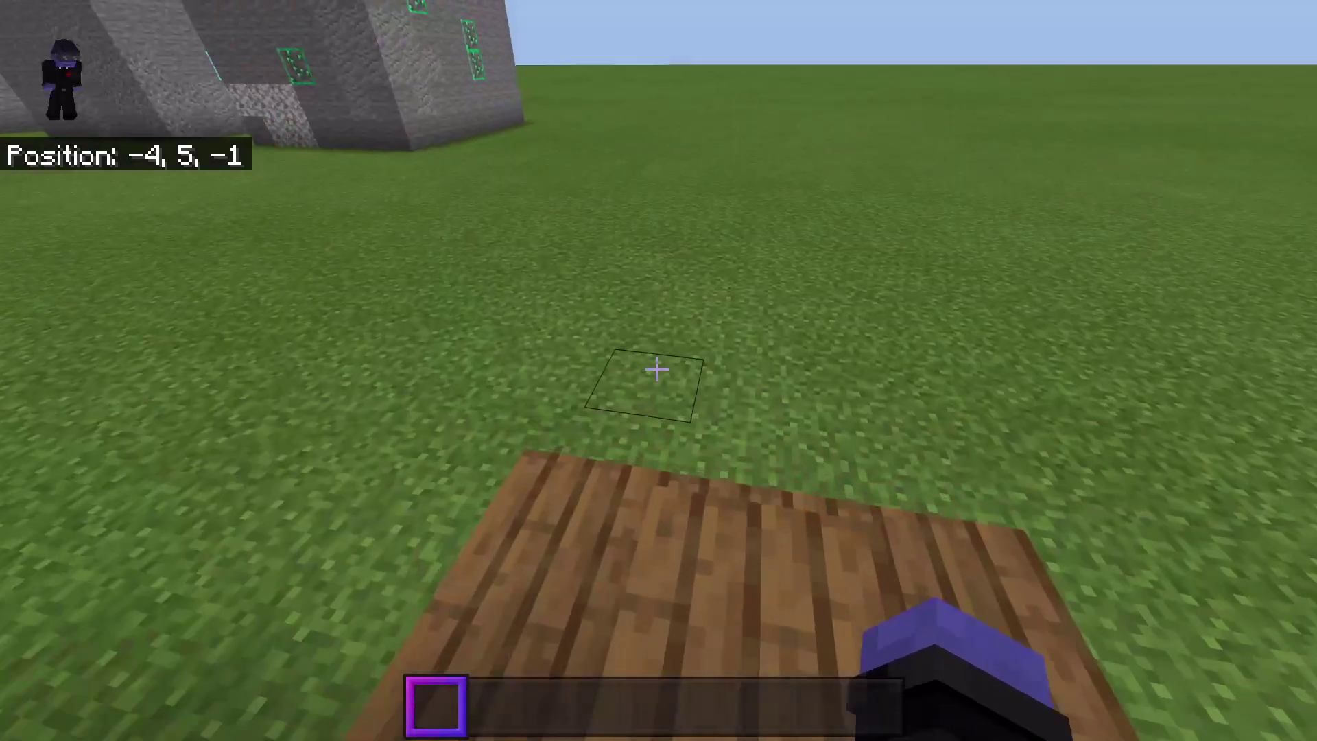
Pause Minecraft and bring the feature rule generator - v0.1.5 folder window forward, hiding OBS
key("Escape")
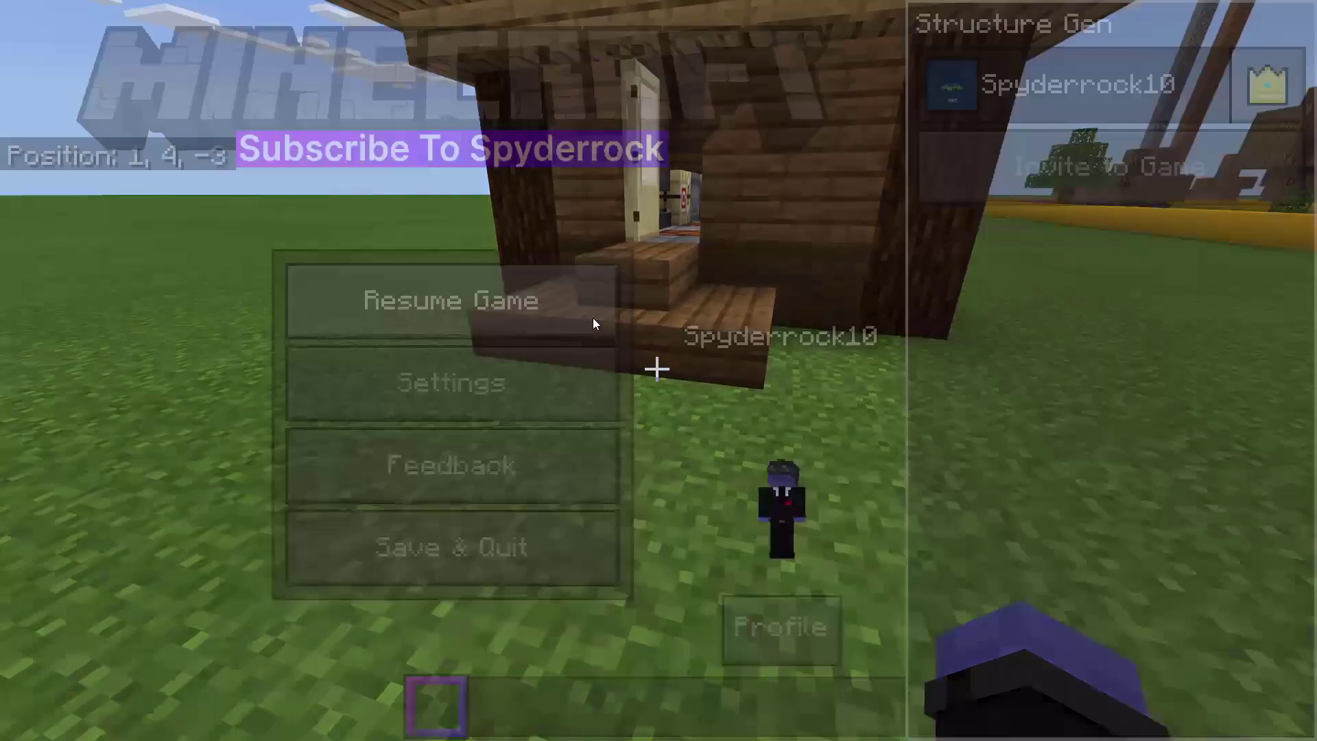
key("super")
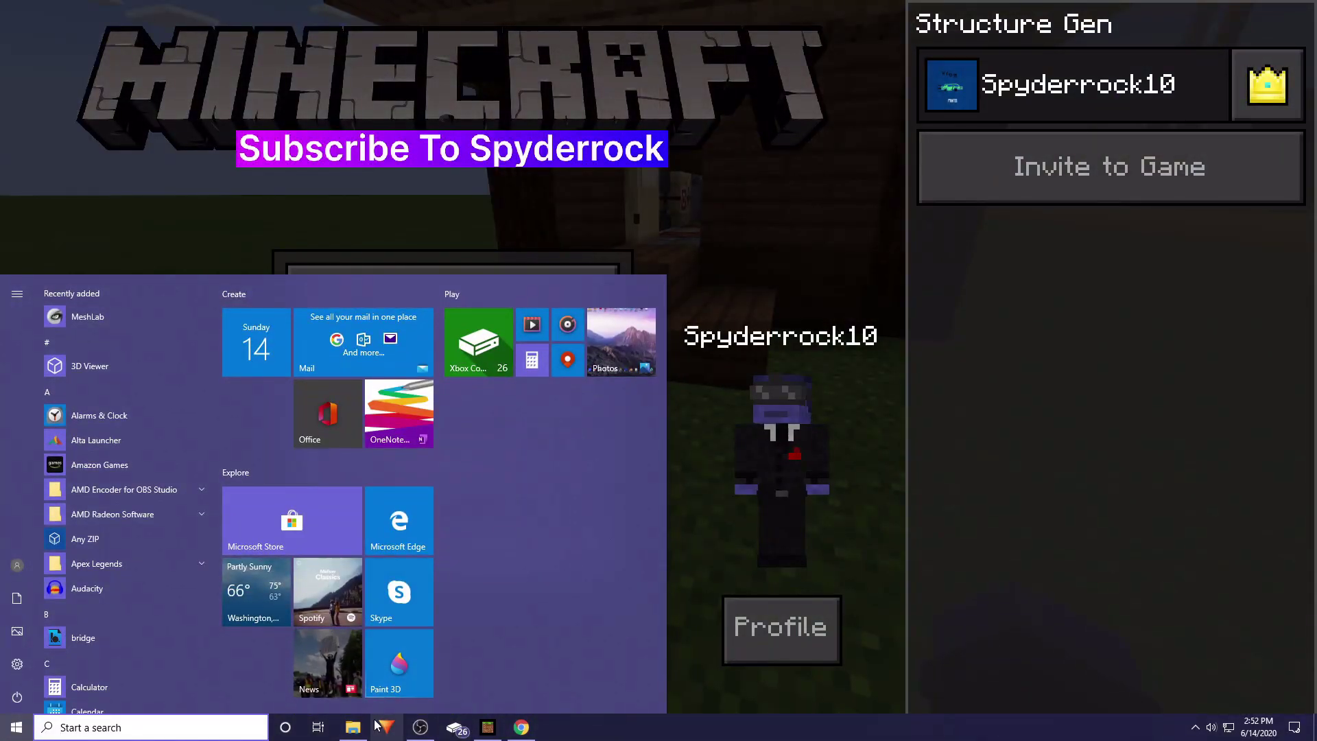
left_click(353, 728)
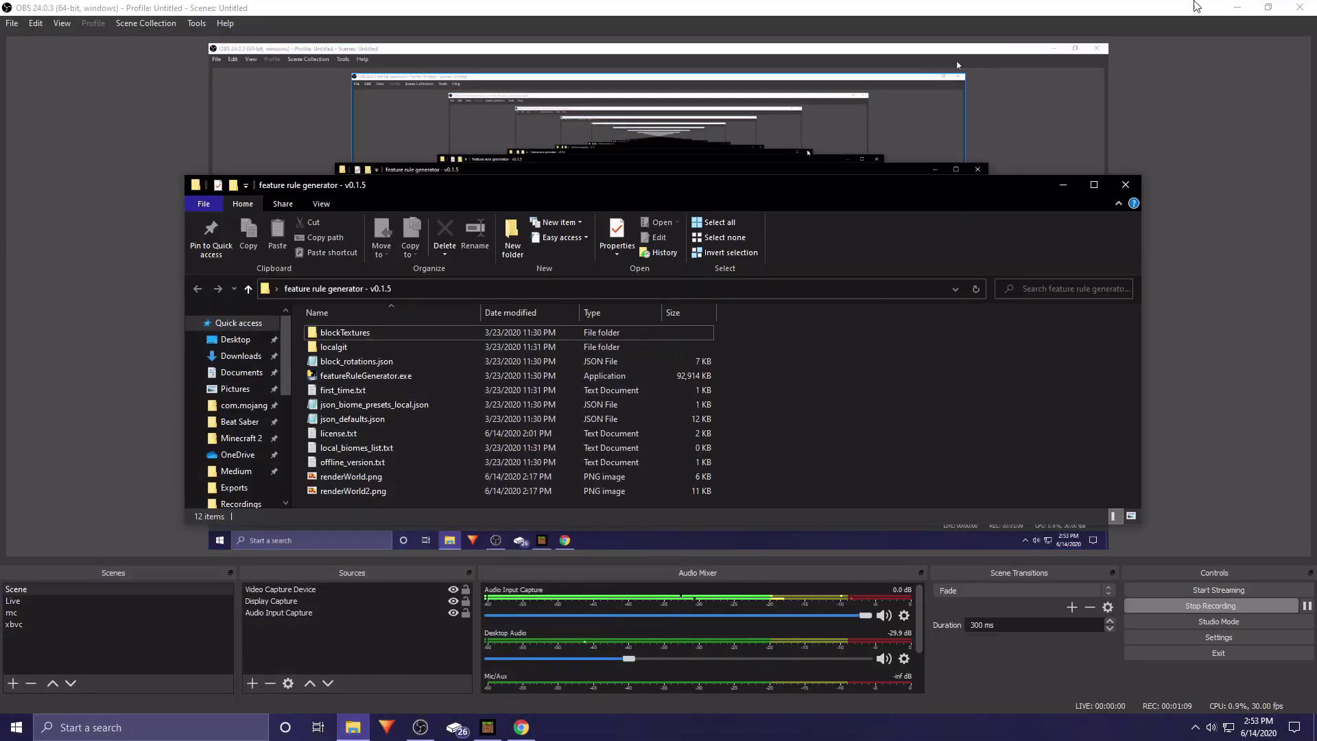
left_click(1235, 8)
Reposition the folder window, make it taller and wider, then switch to the UUID generator page
left_click_drag(844, 193, 787, 135)
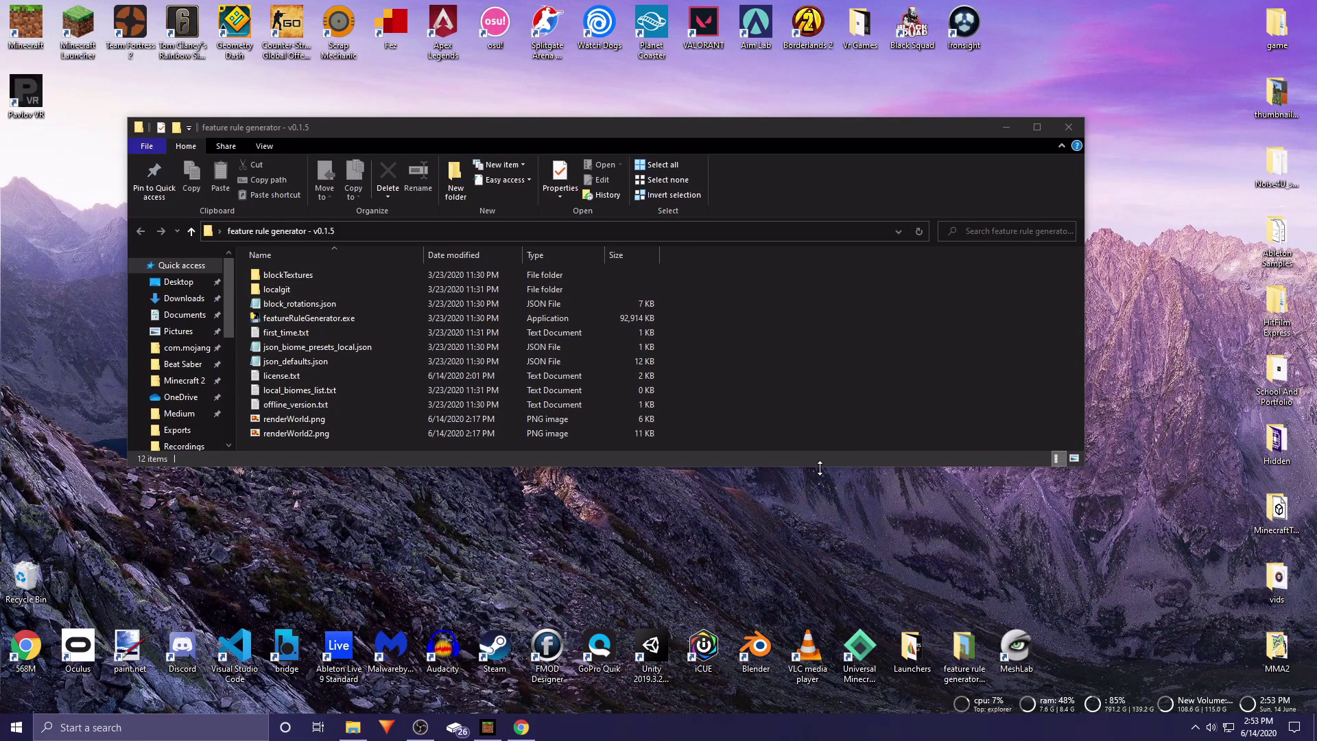
left_click_drag(812, 470, 816, 571)
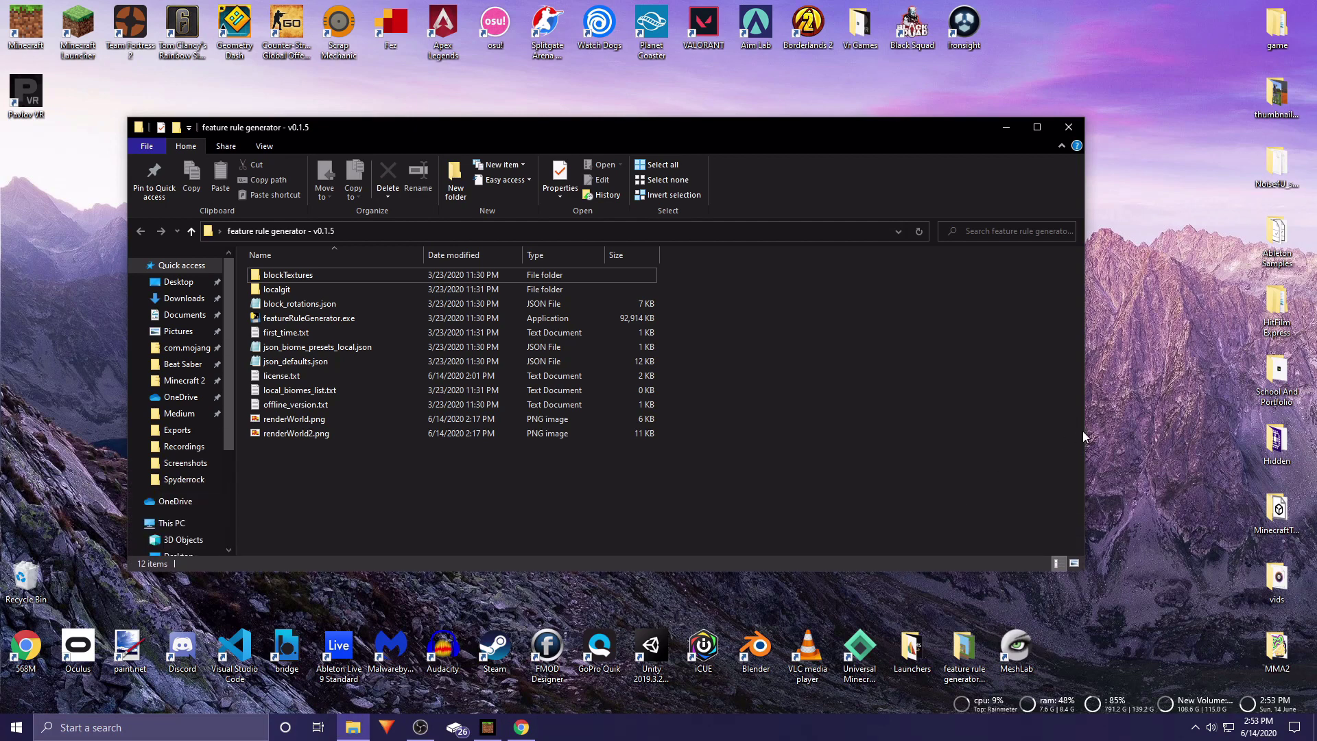
left_click_drag(1086, 430, 1164, 427)
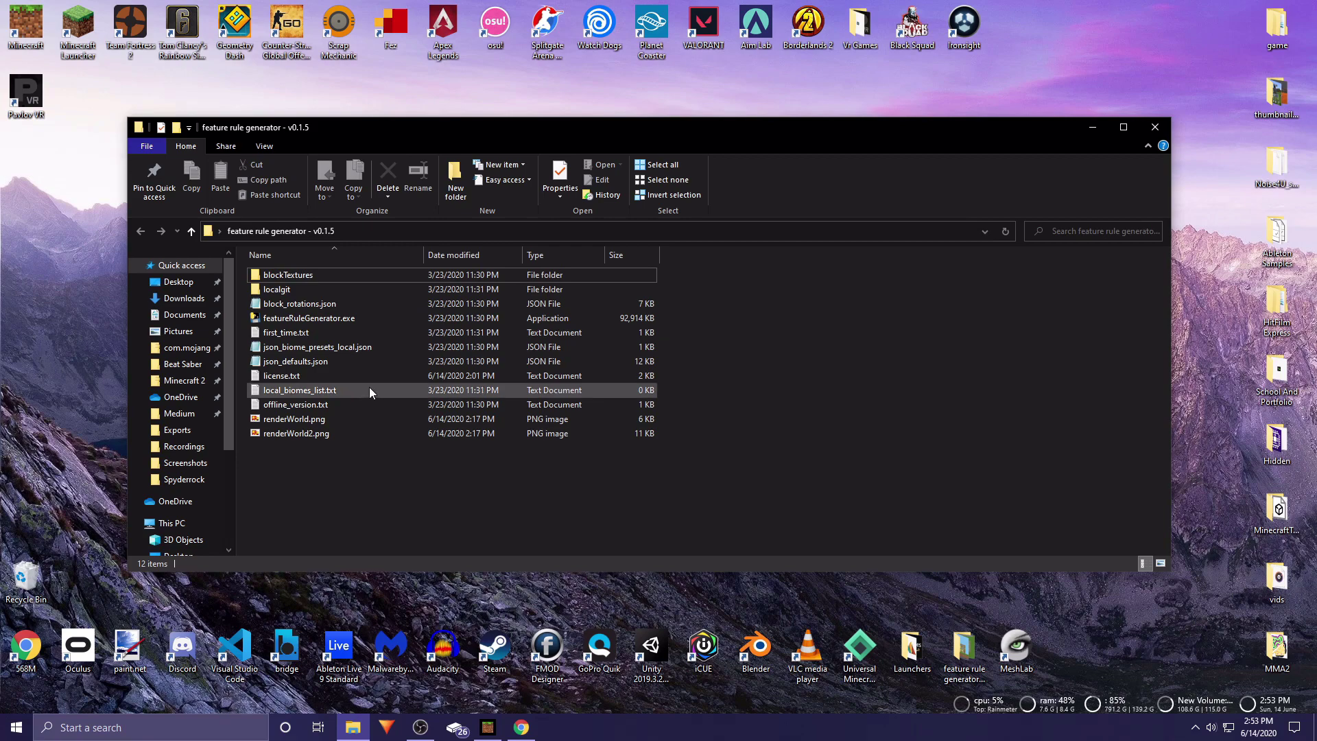
left_click(534, 729)
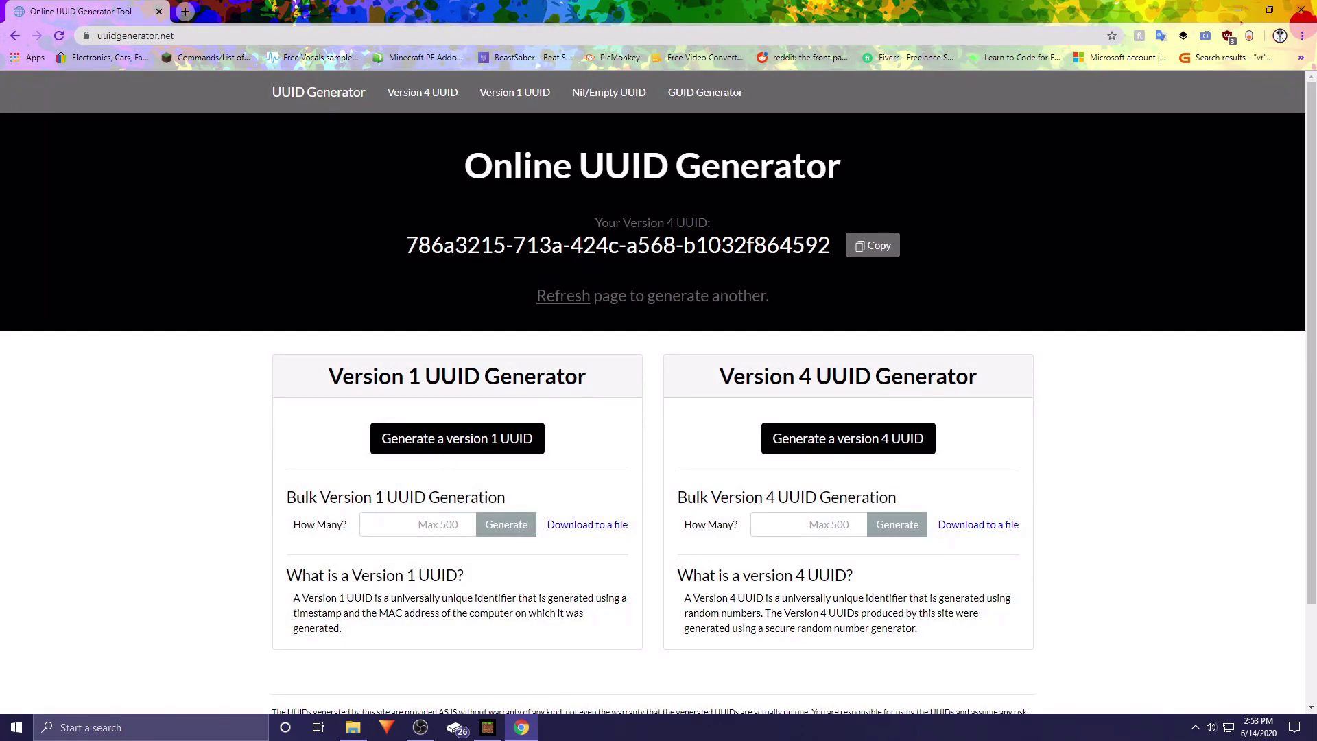
triple_click(536, 176)
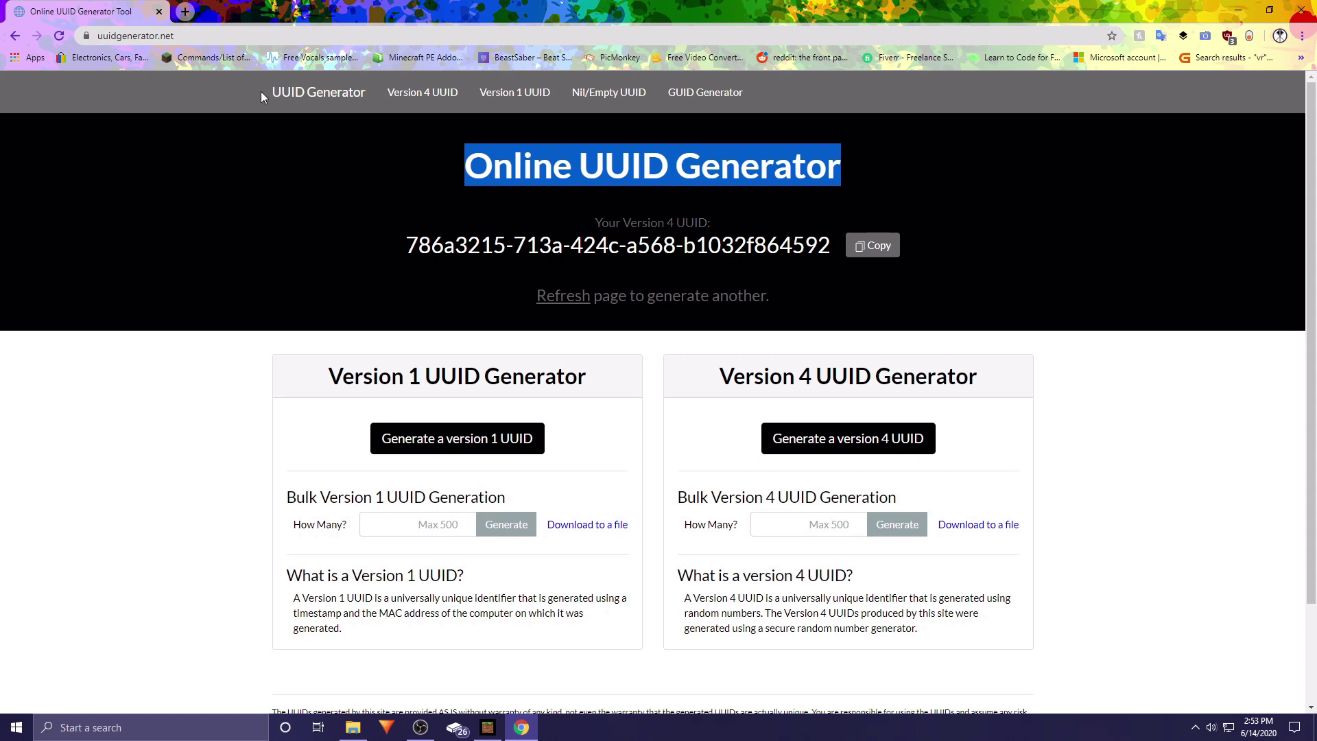
left_click(226, 36)
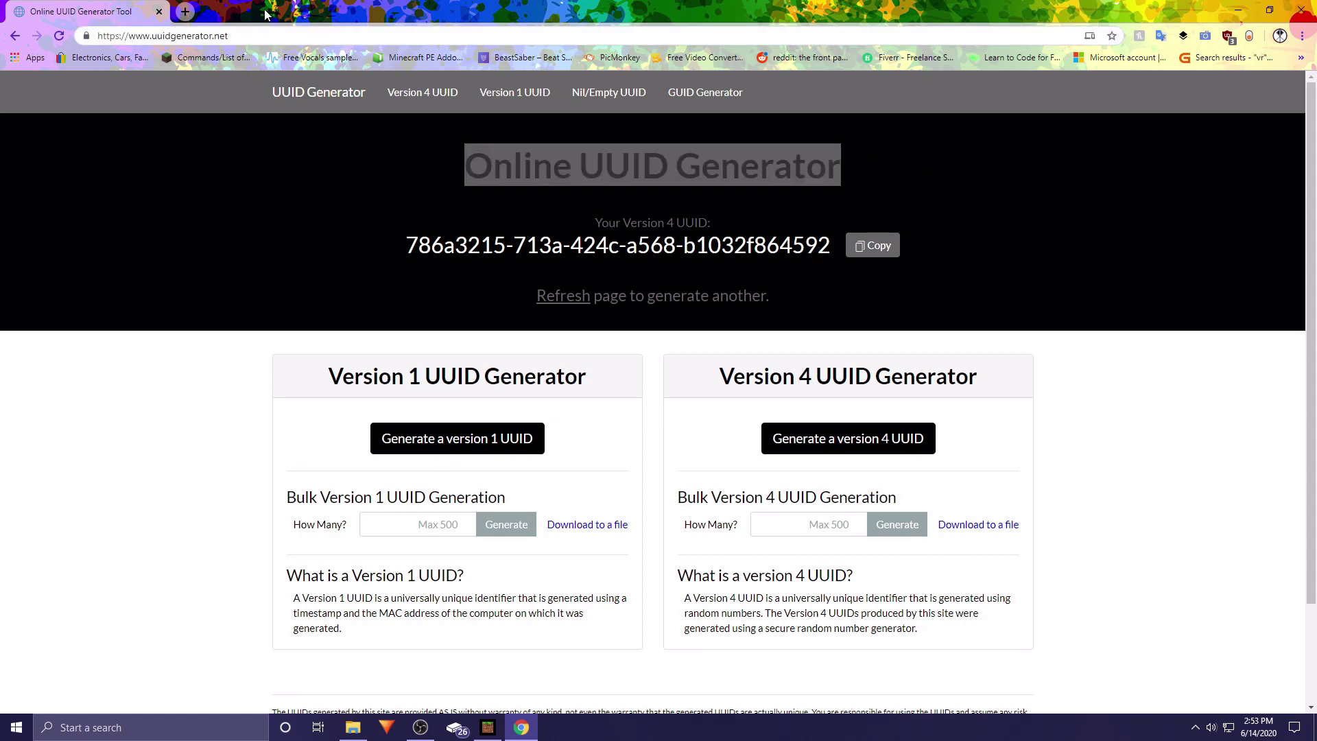
left_click(105, 303)
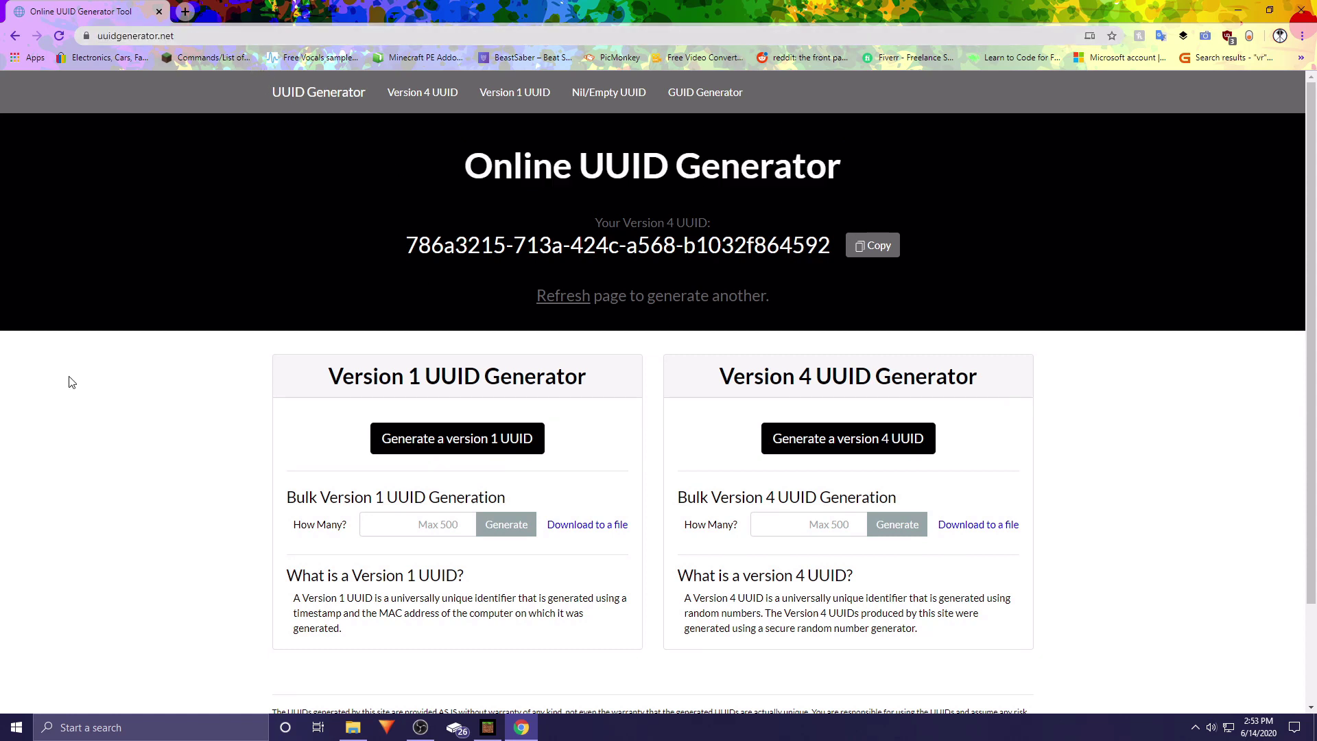
left_click_drag(455, 186, 1071, 191)
left_click(1062, 196)
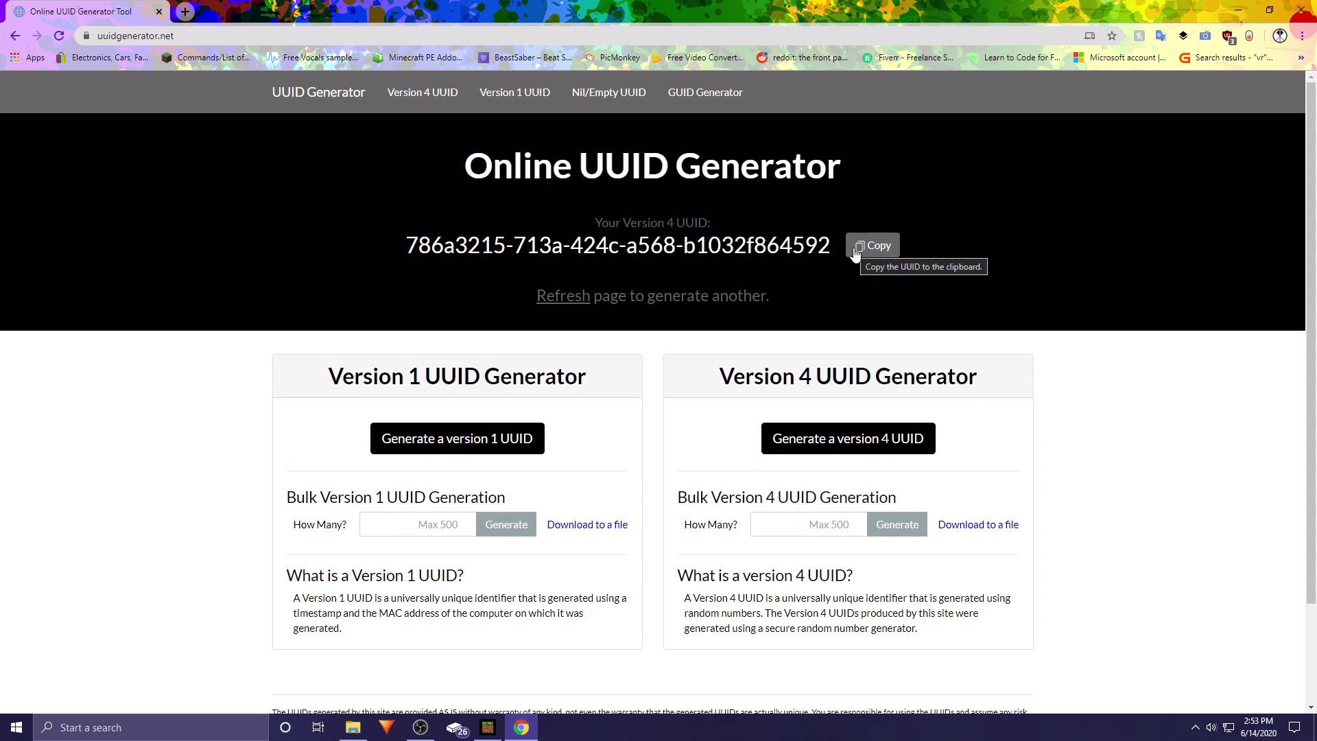
left_click(1238, 11)
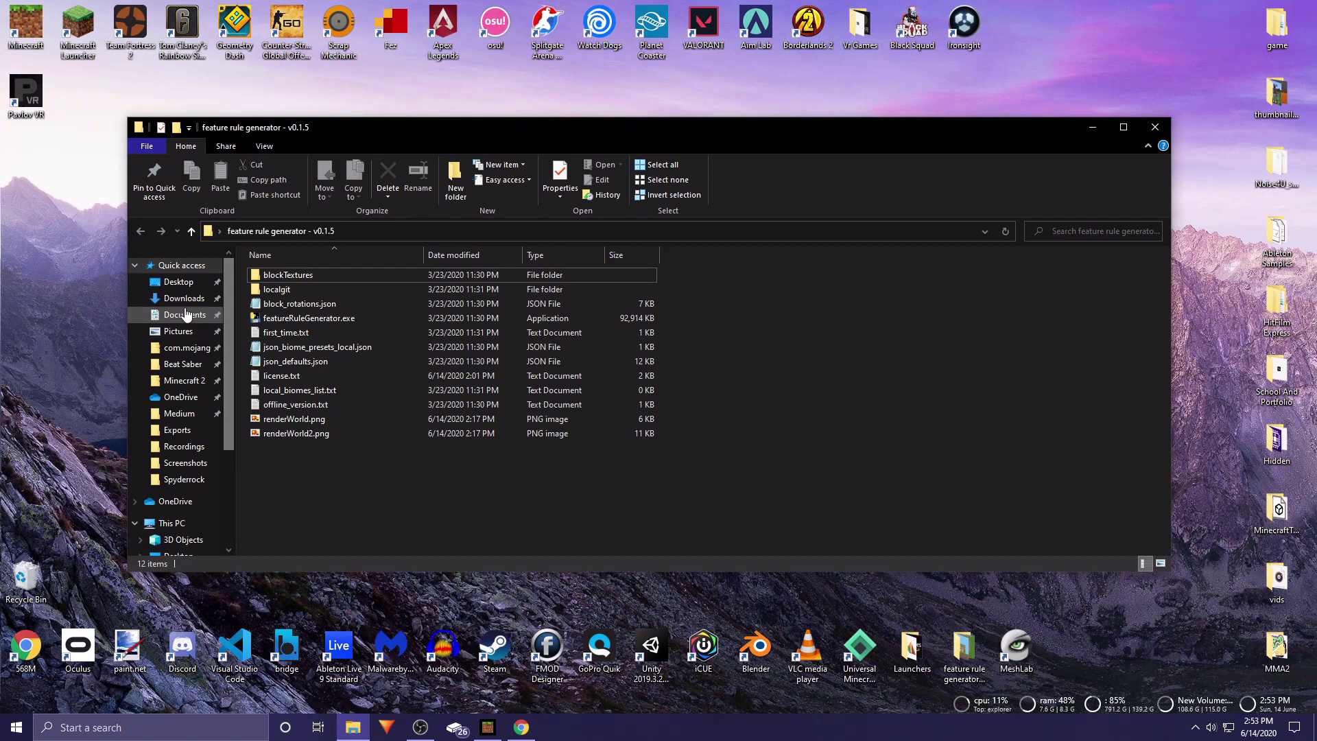
Open the com.mojang folder from the File Explorer jump list and move its window
left_click(349, 731)
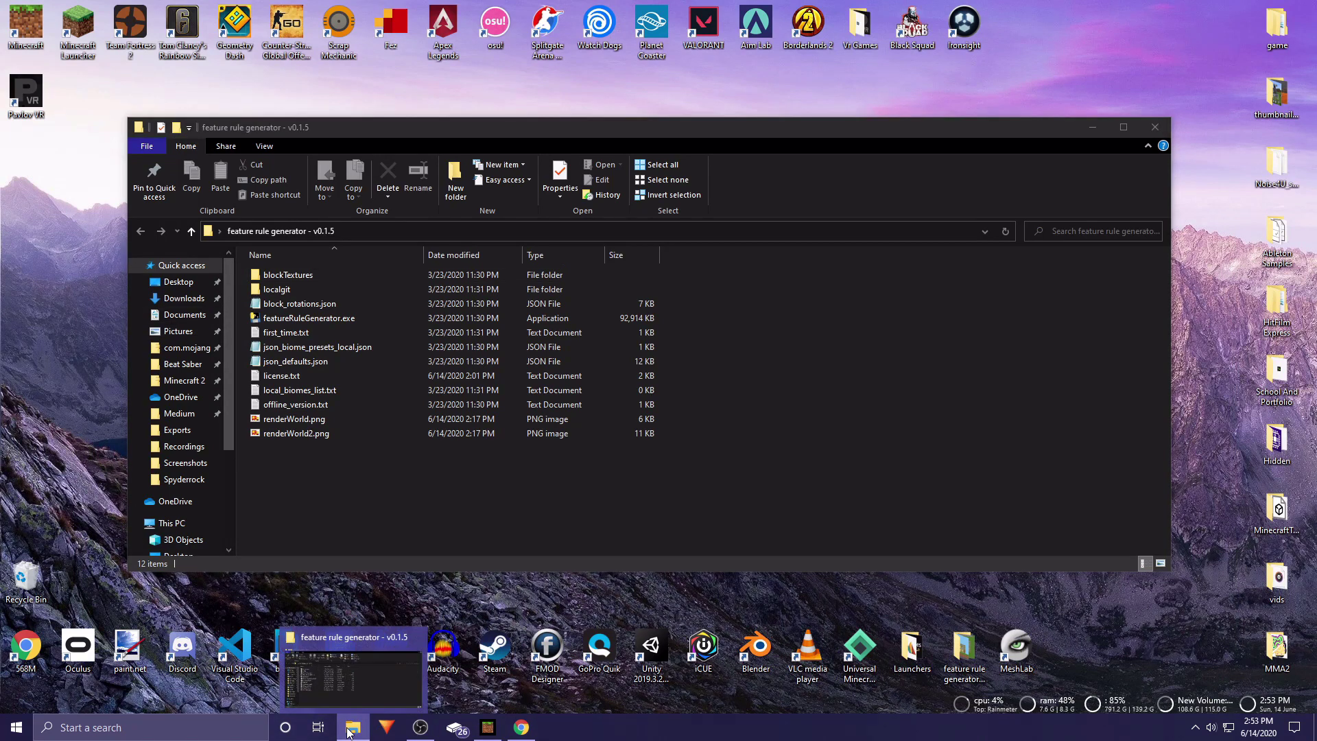
right_click(351, 727)
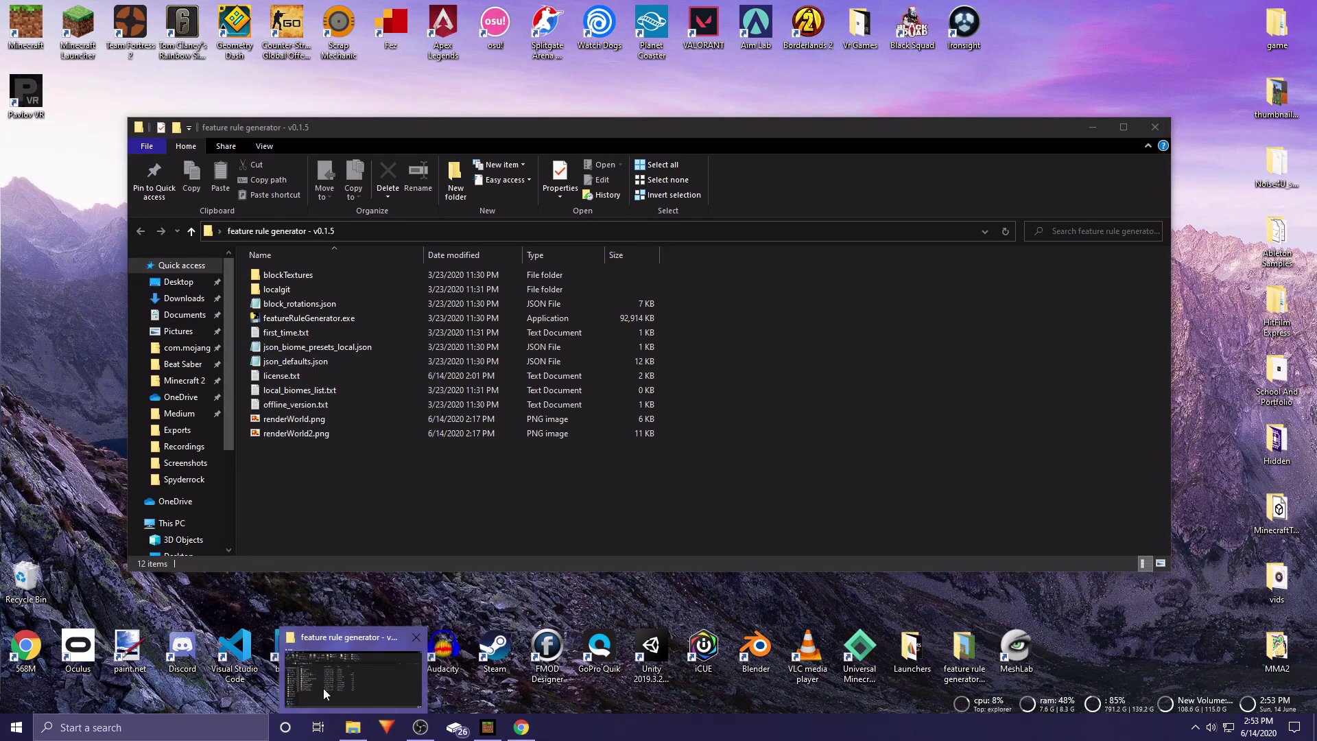
right_click(347, 727)
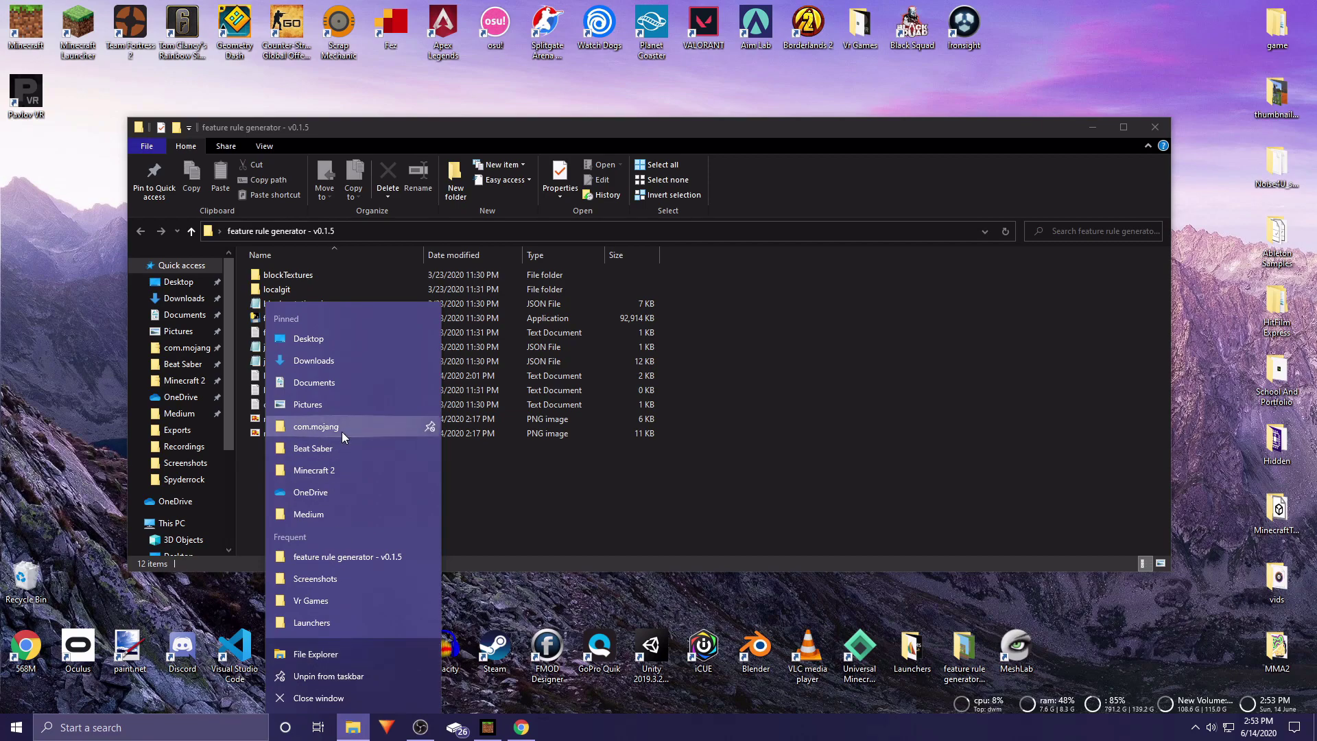
left_click(398, 426)
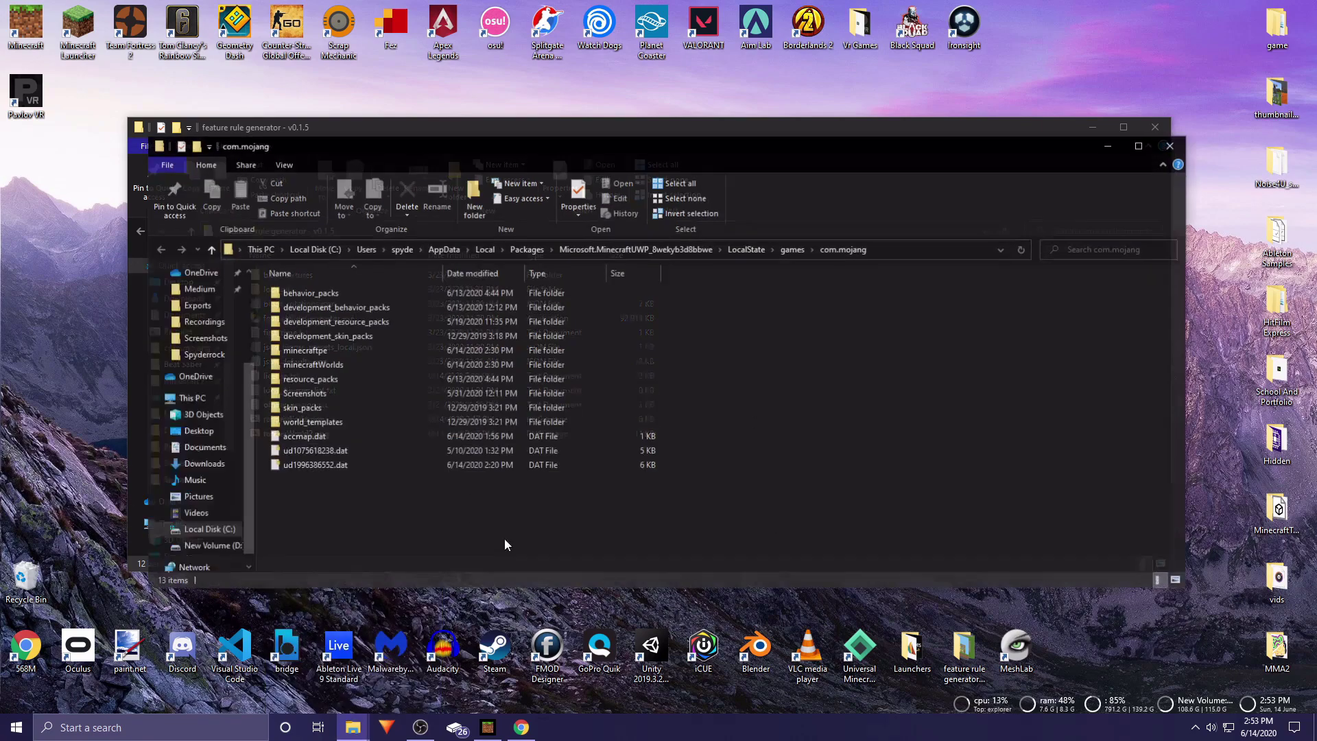
left_click_drag(525, 127, 580, 113)
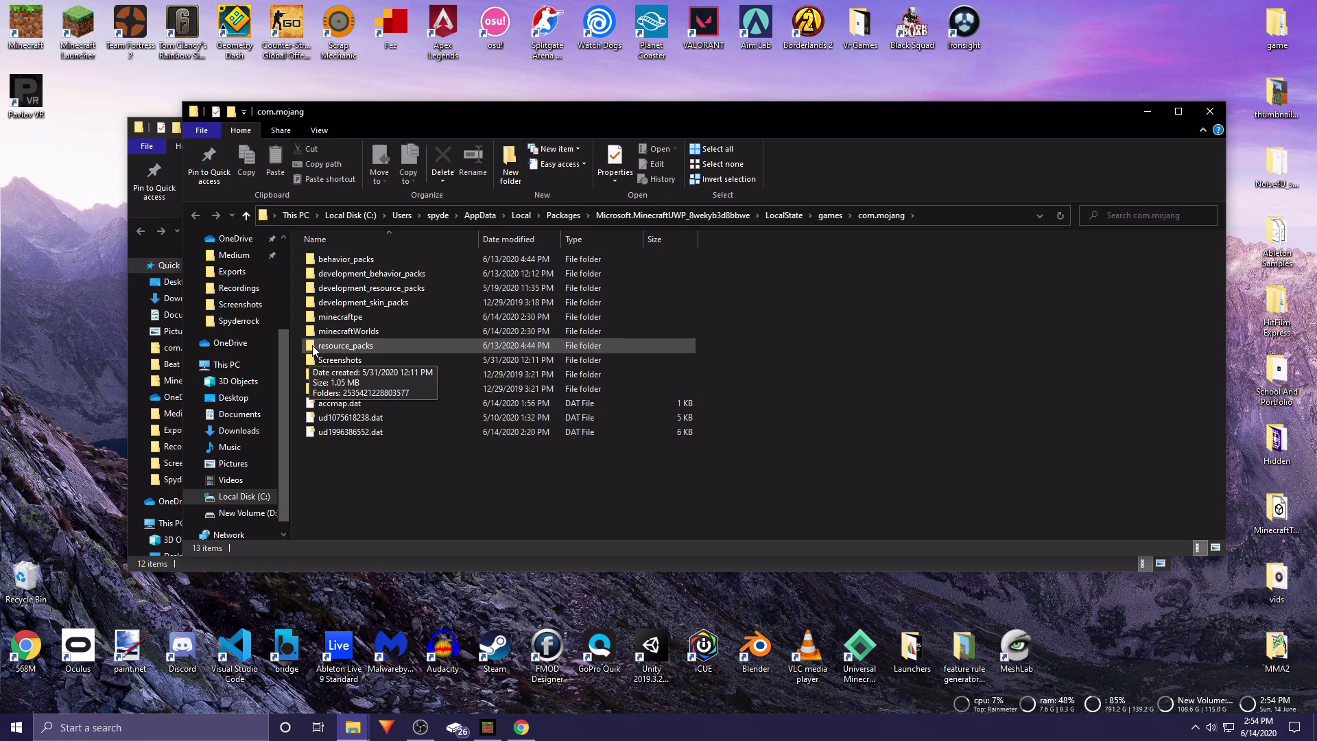
Open the development_behavior_packs folder, then switch back to Minecraft
double_click(379, 273)
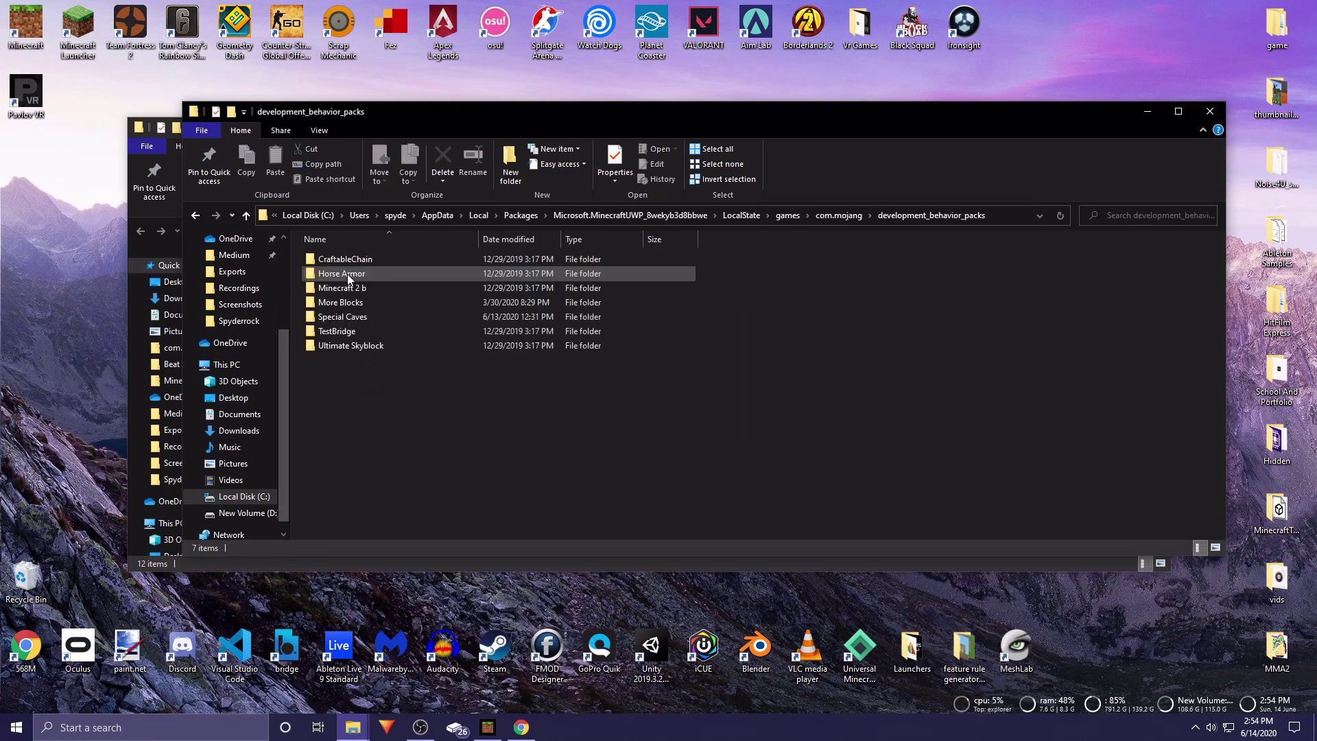
right_click(344, 420)
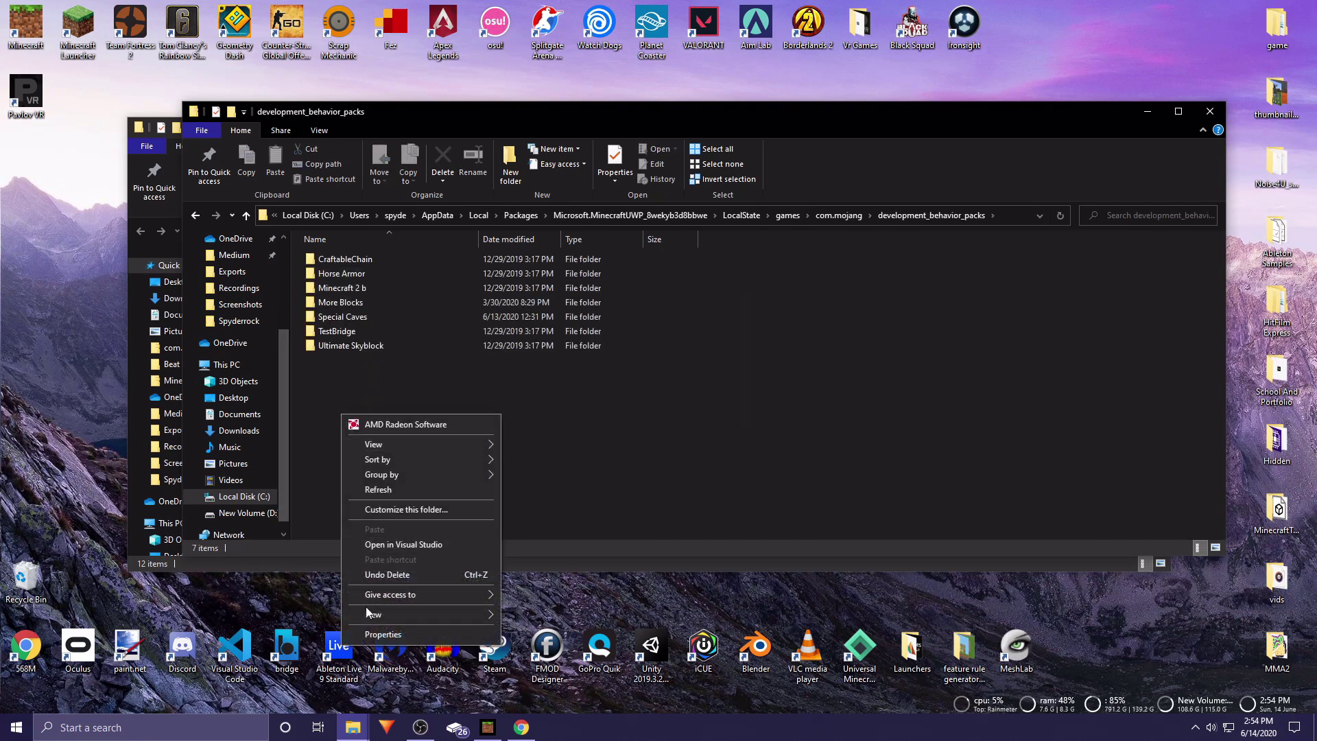
mouse_move(369, 614)
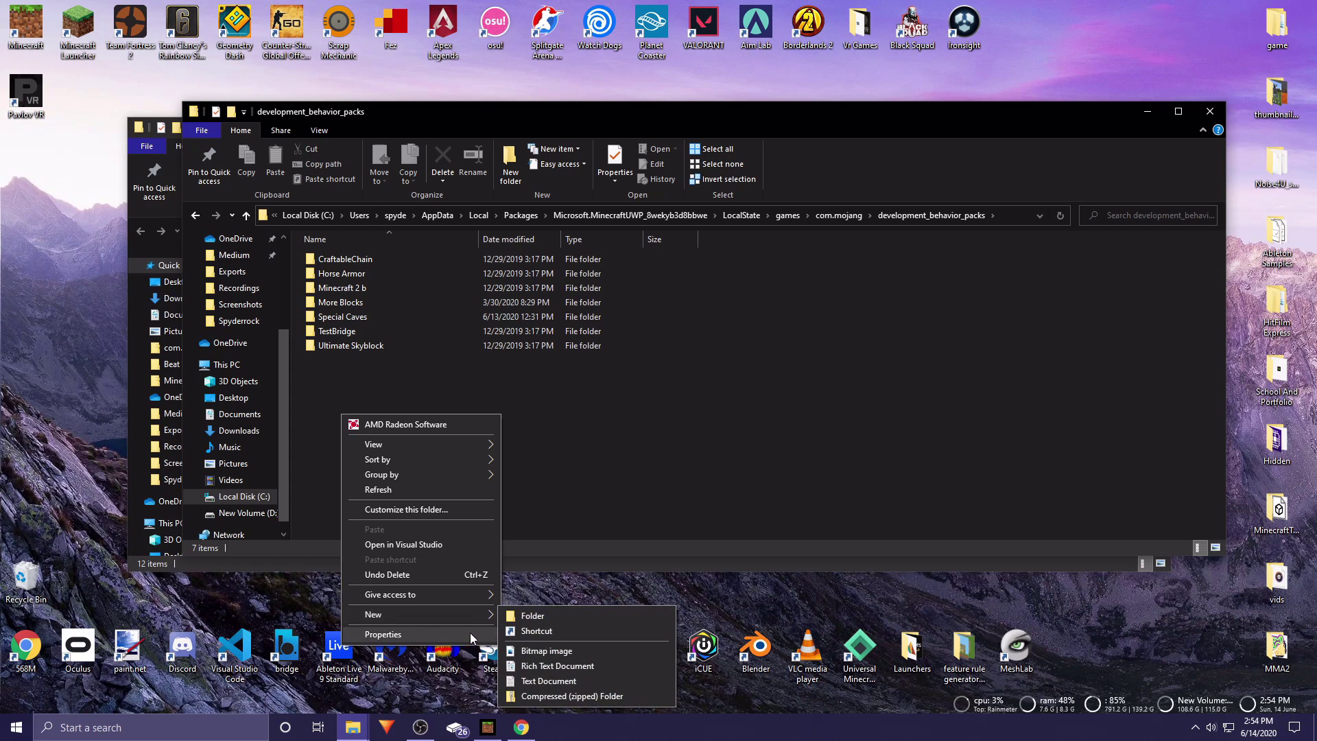
left_click(523, 599)
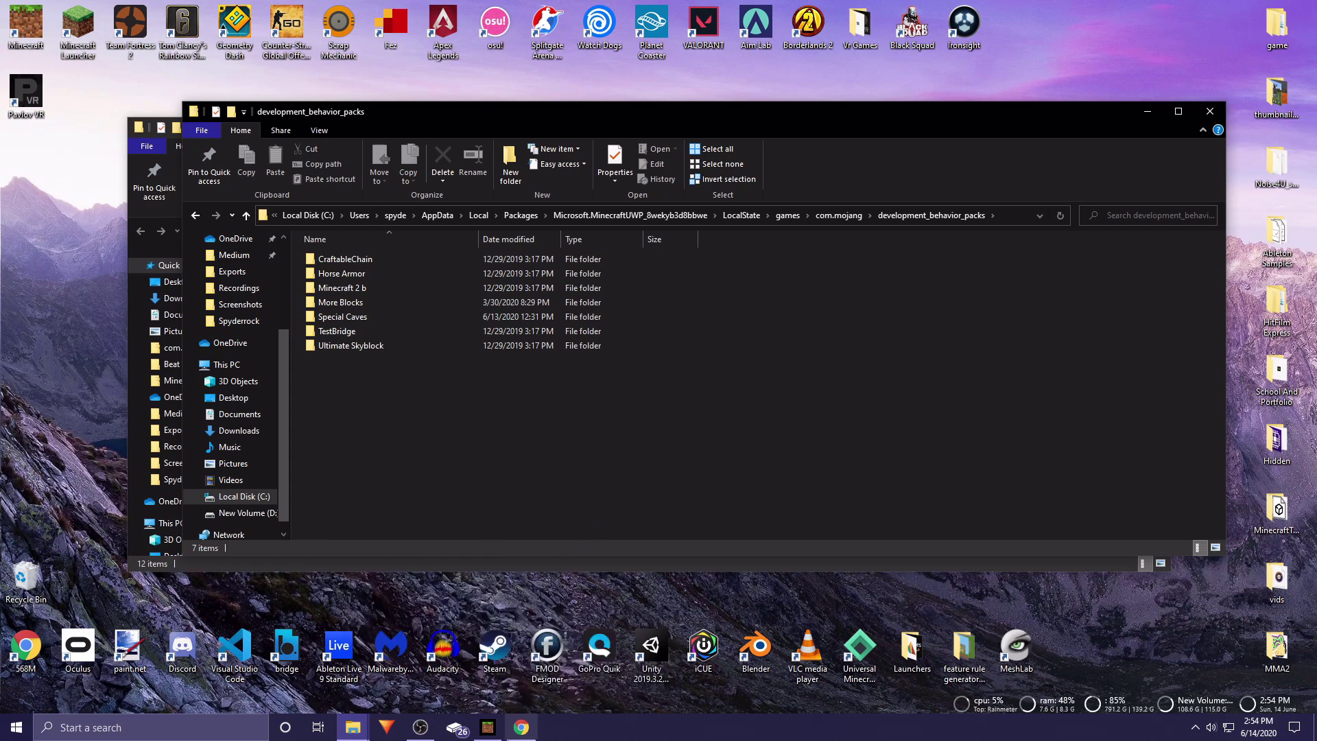
left_click(493, 729)
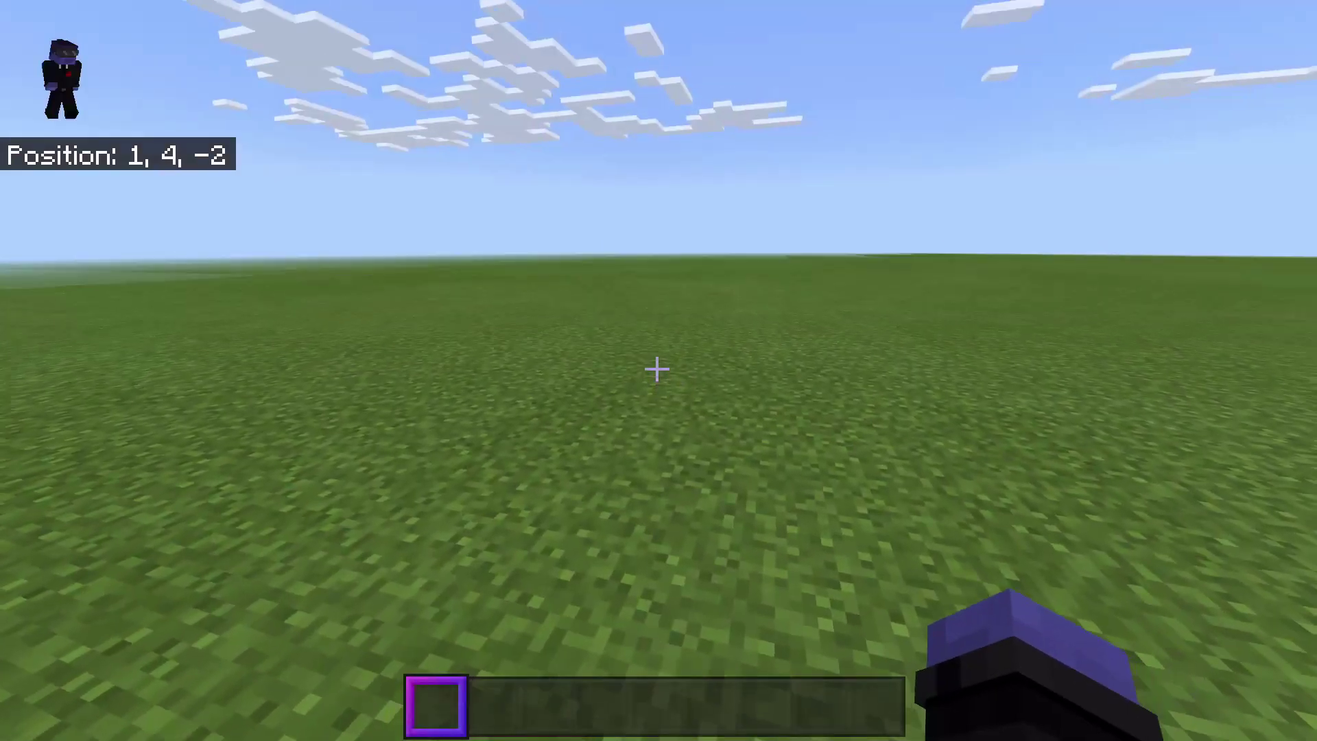
Take stacks of diamond, emerald and gold blocks from the creative inventory
key("w")
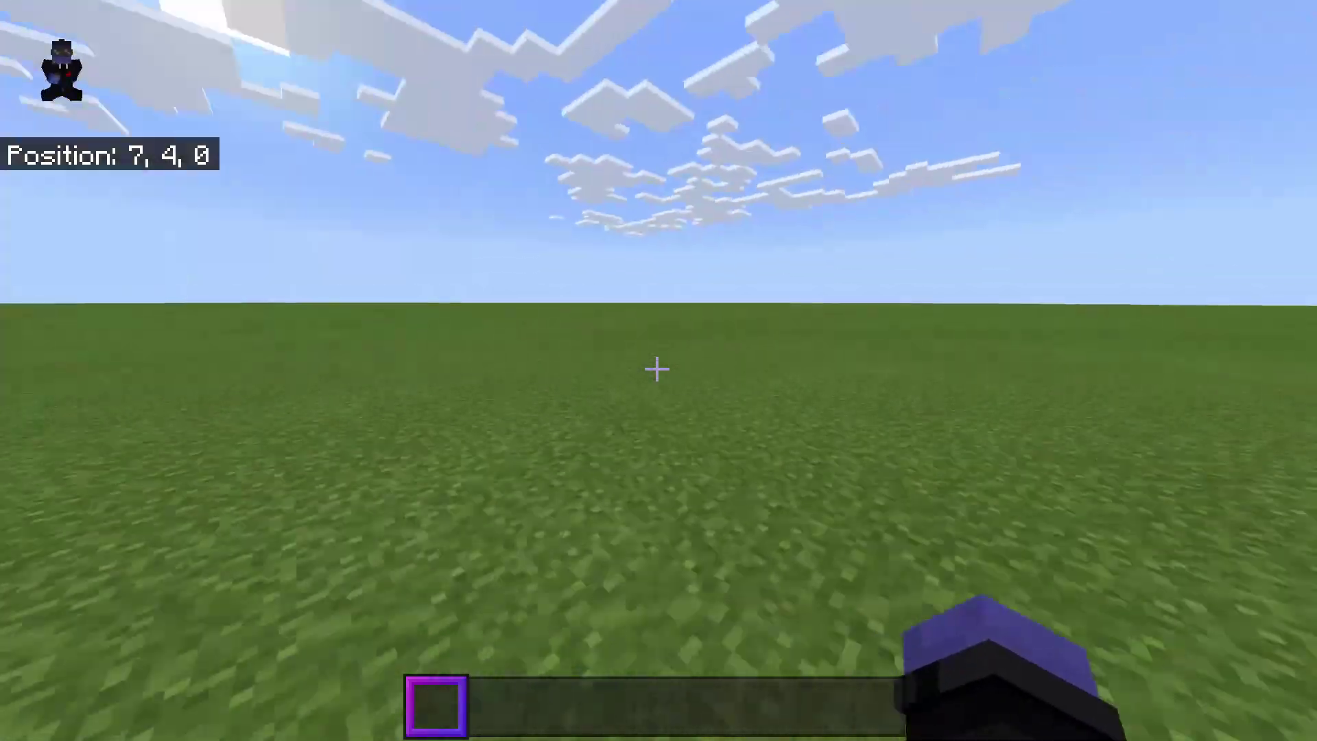
key("e")
scroll(448, 290, "down", 5)
scroll(448, 291, "down", 3)
left_click(343, 341, "shift")
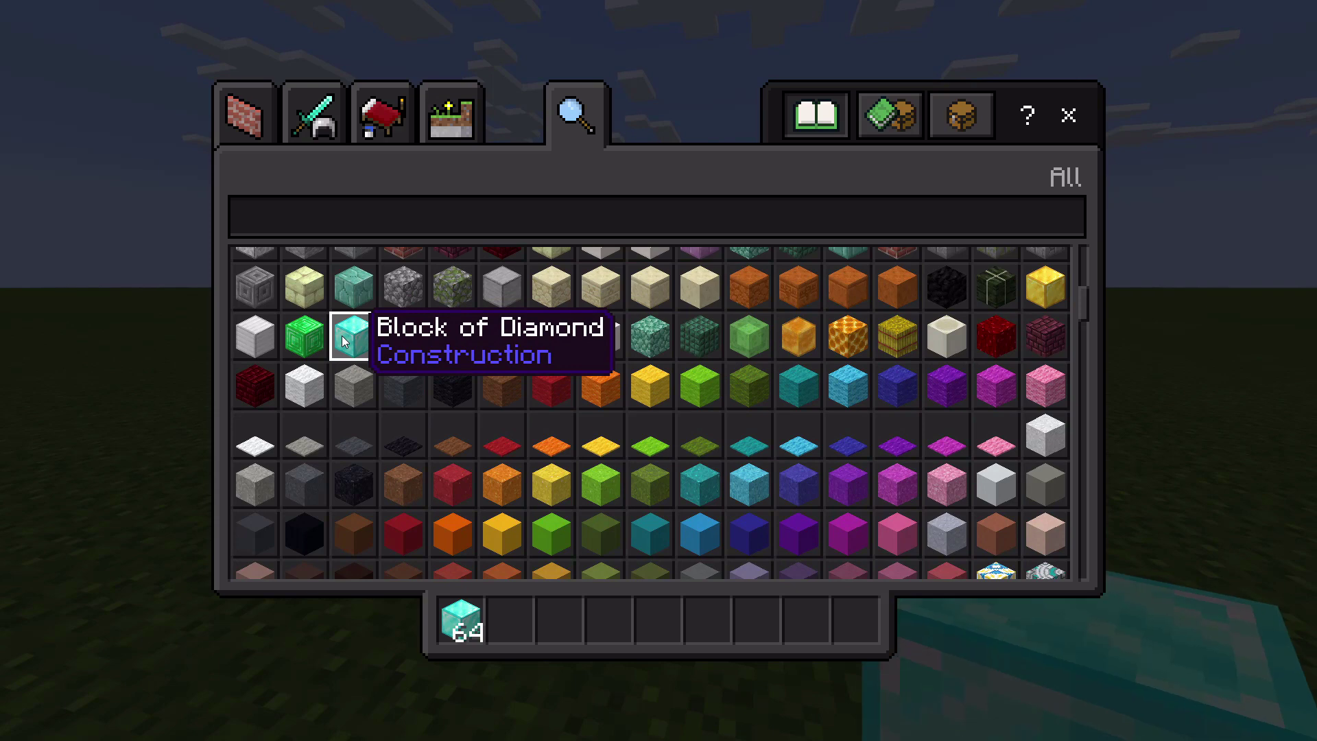
left_click(308, 339, "shift")
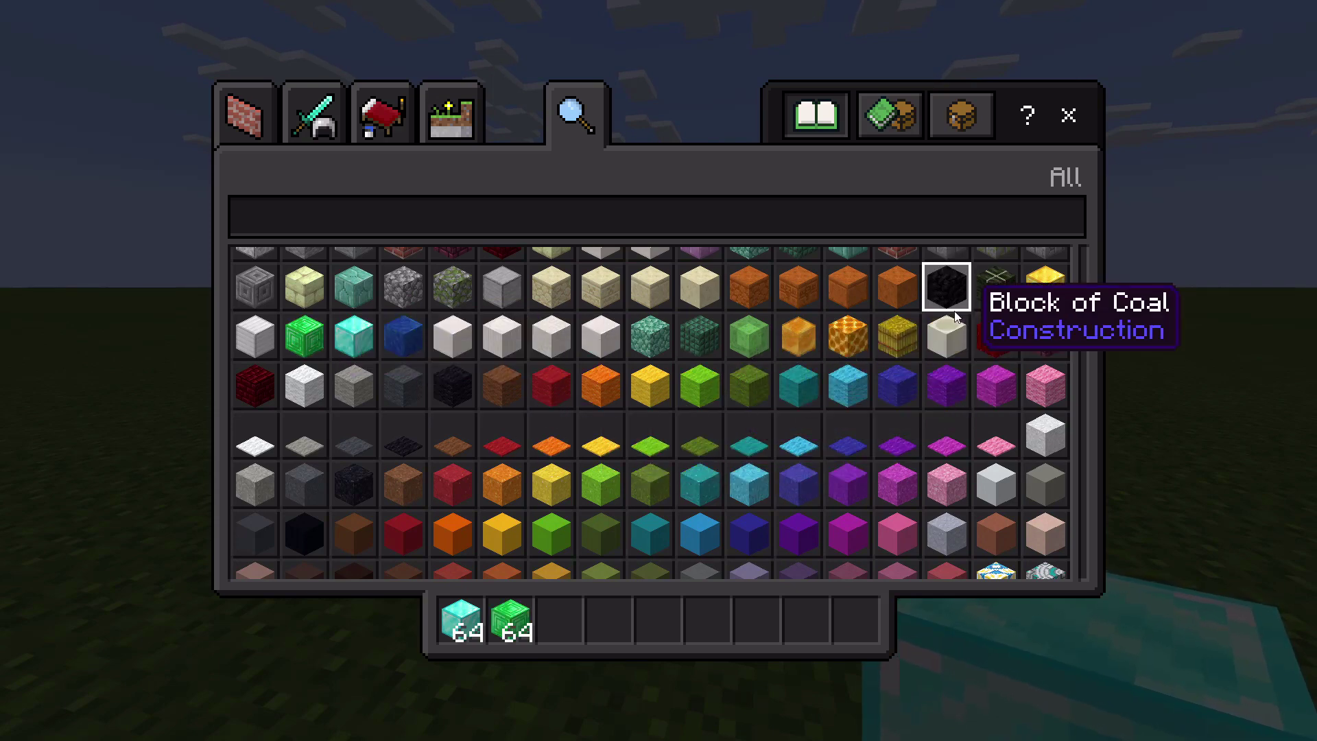
left_click(1046, 284, "shift")
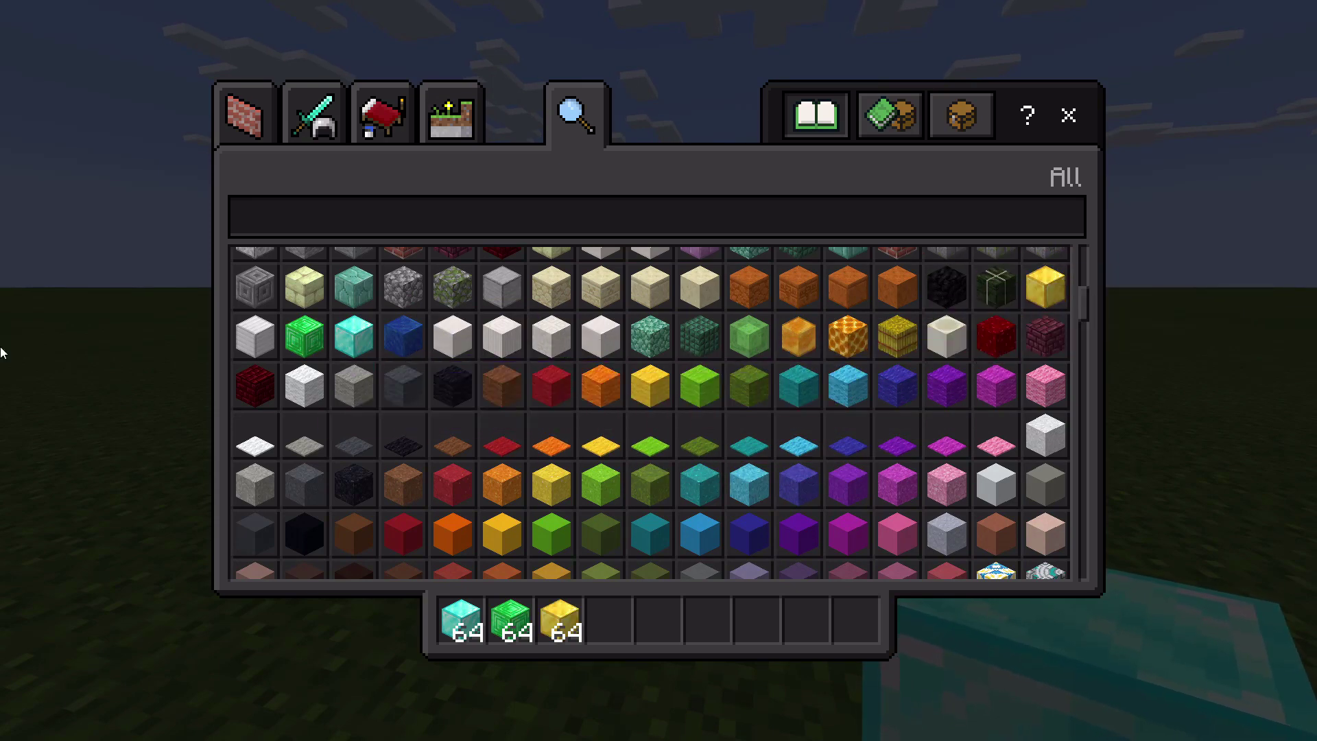
Find Stone Bricks in the creative inventory, then return to the world
scroll(454, 345, "up", 5)
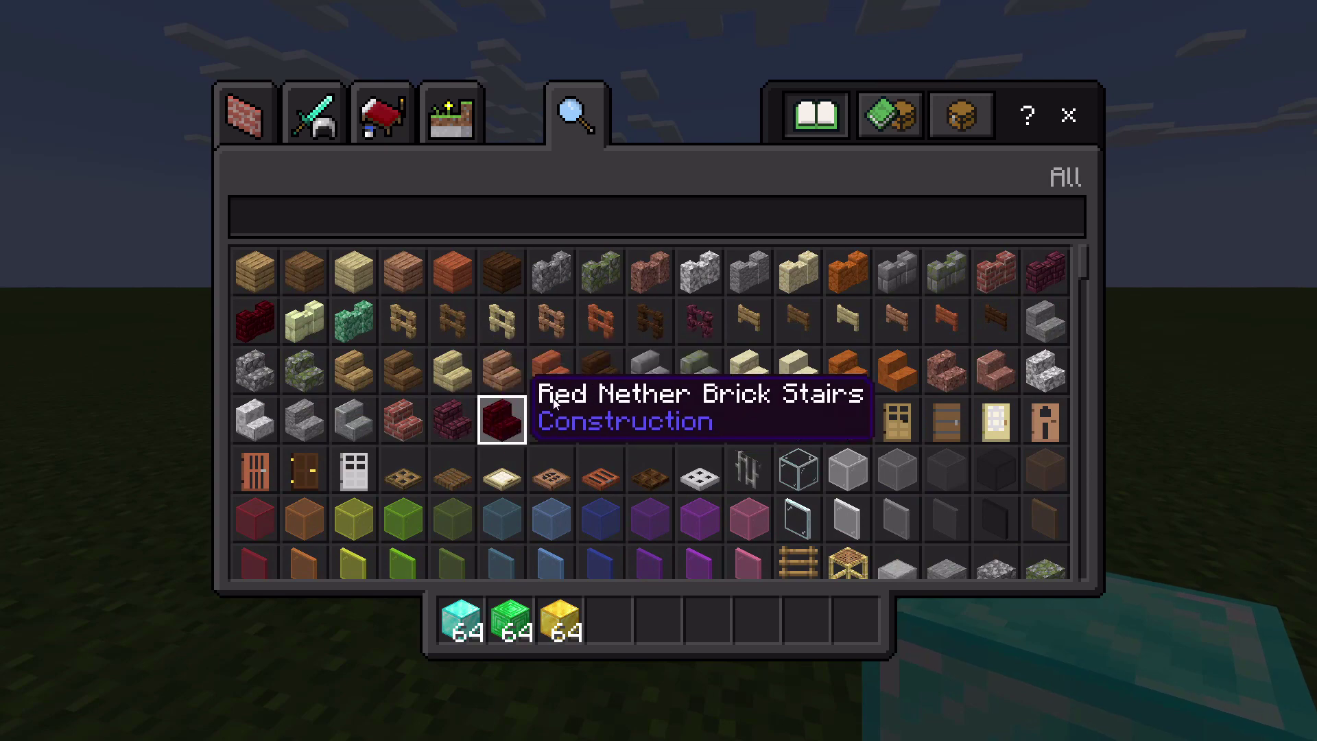
scroll(512, 406, "down", 8)
scroll(694, 449, "up", 6)
scroll(626, 470, "down", 6)
scroll(751, 458, "down", 1)
scroll(934, 464, "up", 3)
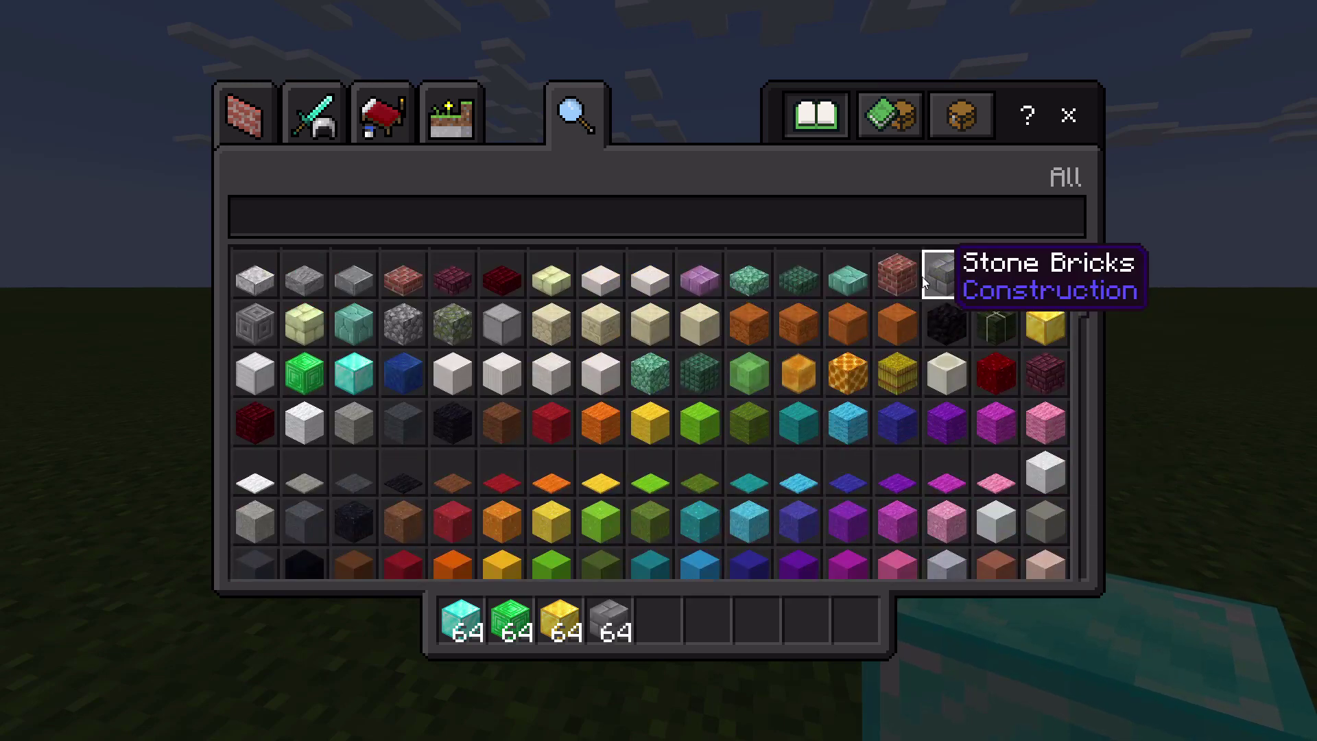
scroll(853, 364, "down", 4)
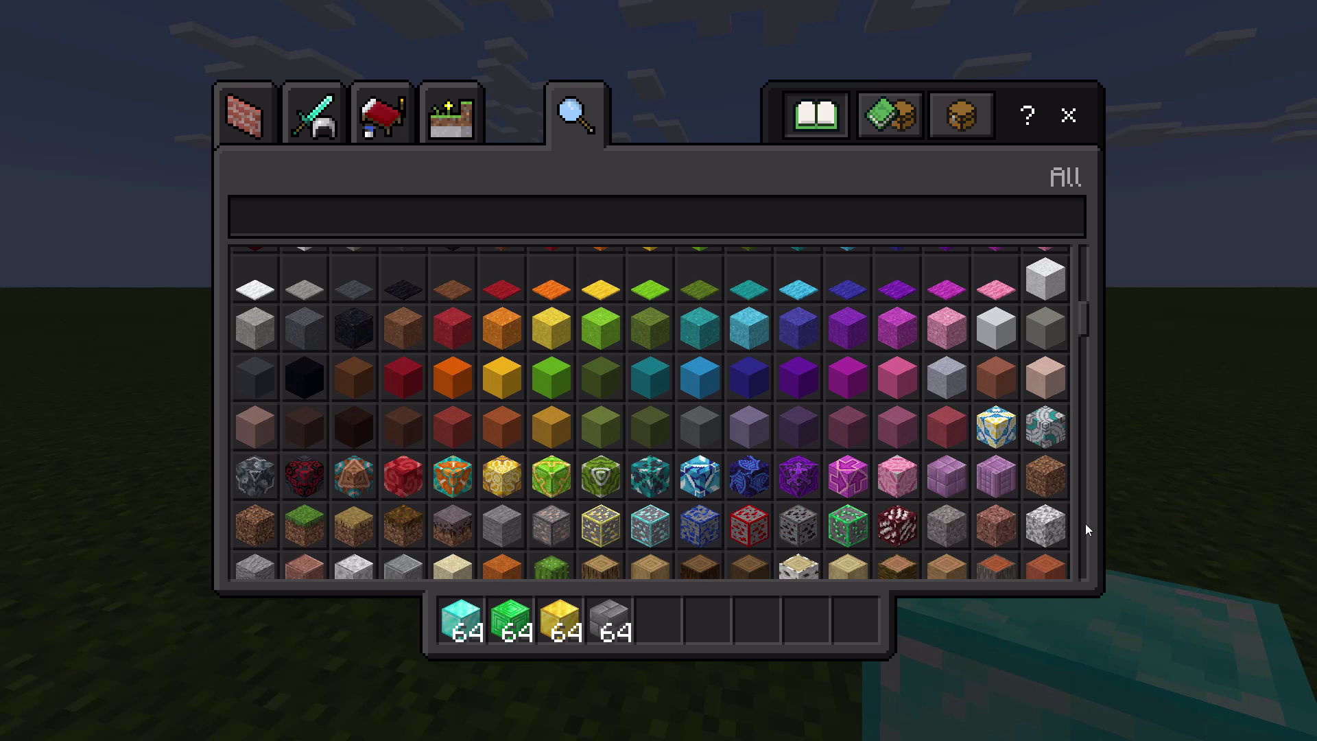
scroll(749, 500, "down", 3)
scroll(587, 484, "up", 3)
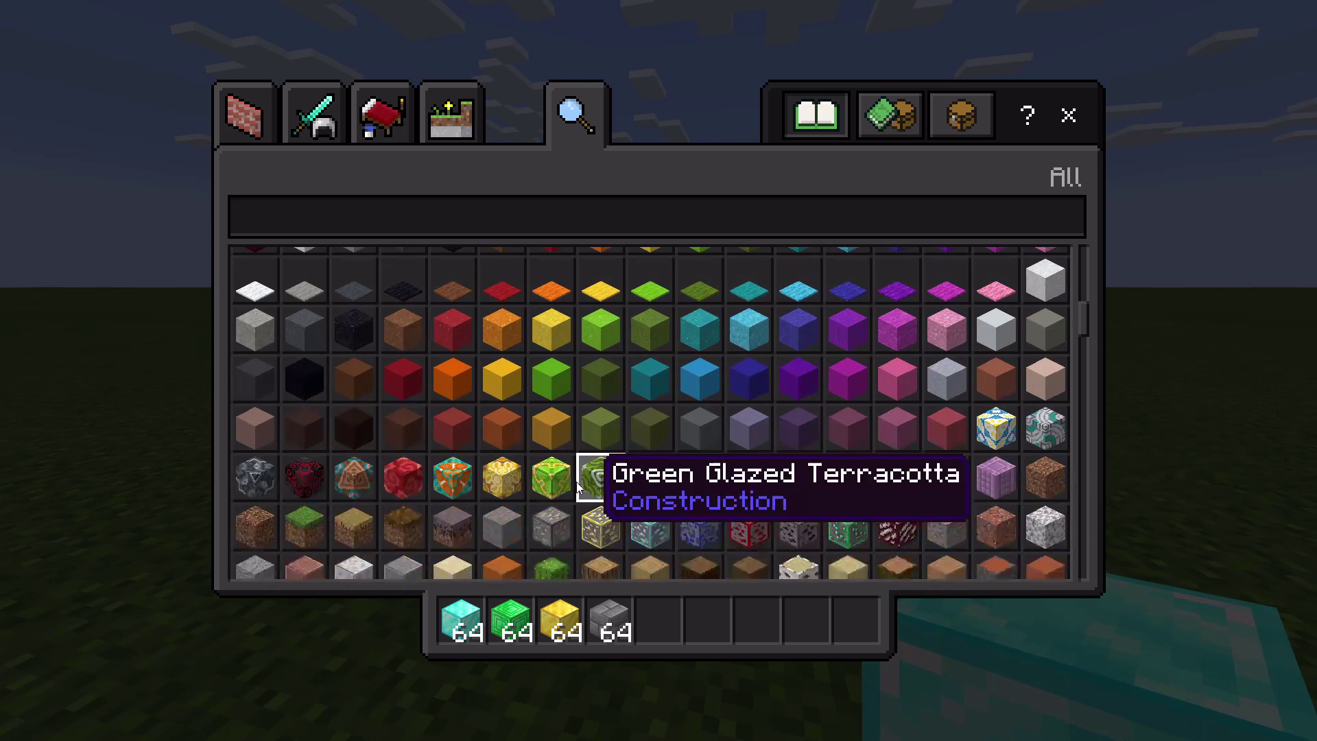
key("Escape")
Lay a three-sided Stone Bricks outline on the grass
key("4")
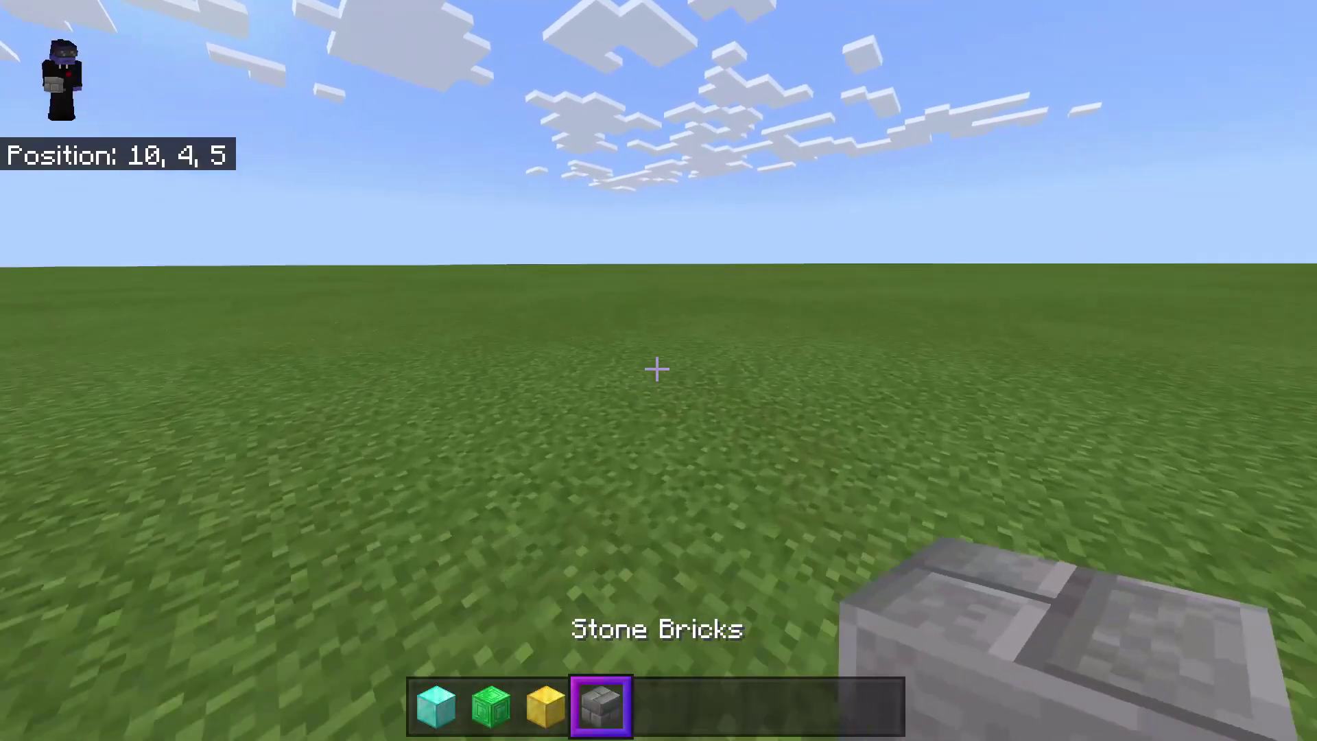
right_click(657, 370)
right_click(657, 370)
right_click(657, 371)
right_click(657, 370)
right_click(657, 370)
right_click(657, 370)
right_click(657, 370)
right_click(657, 370)
right_click(657, 371)
right_click(657, 370)
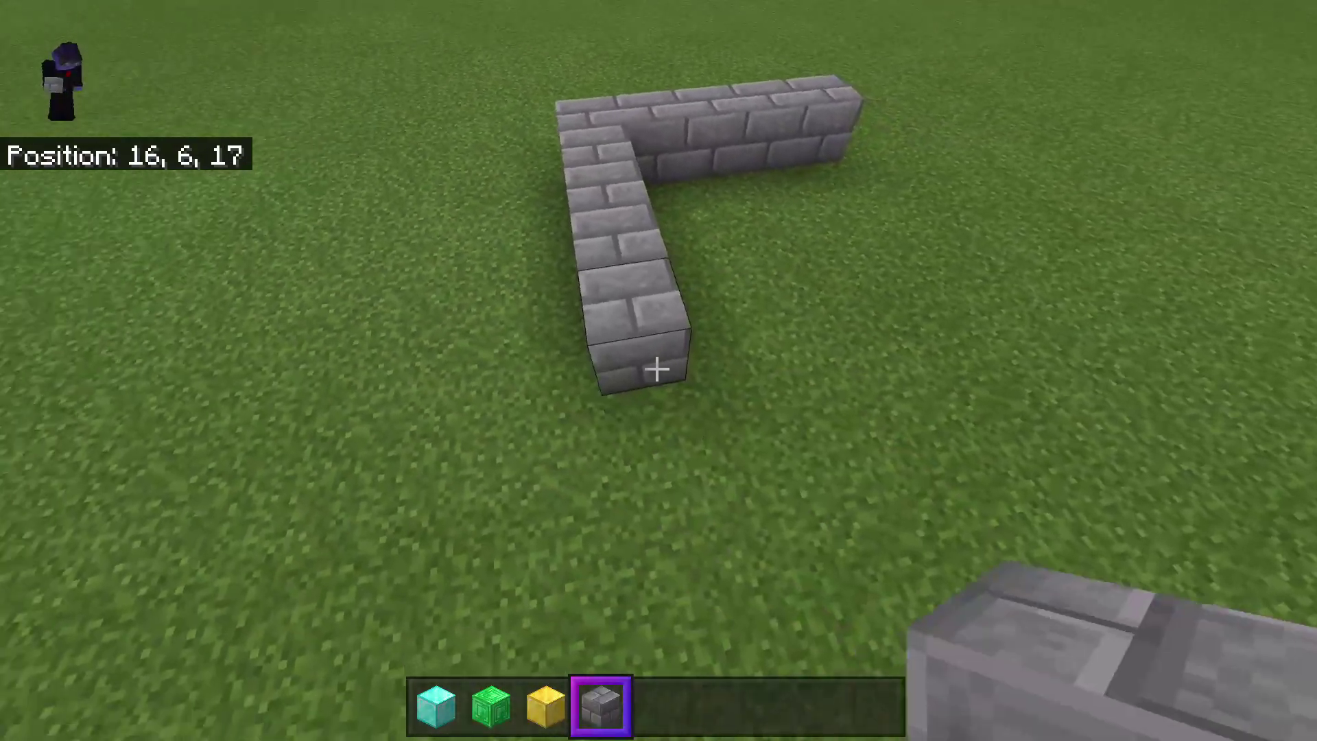
right_click(657, 370)
right_click(657, 370)
right_click(657, 370)
right_click(657, 371)
right_click(657, 370)
right_click(657, 371)
right_click(657, 371)
right_click(657, 371)
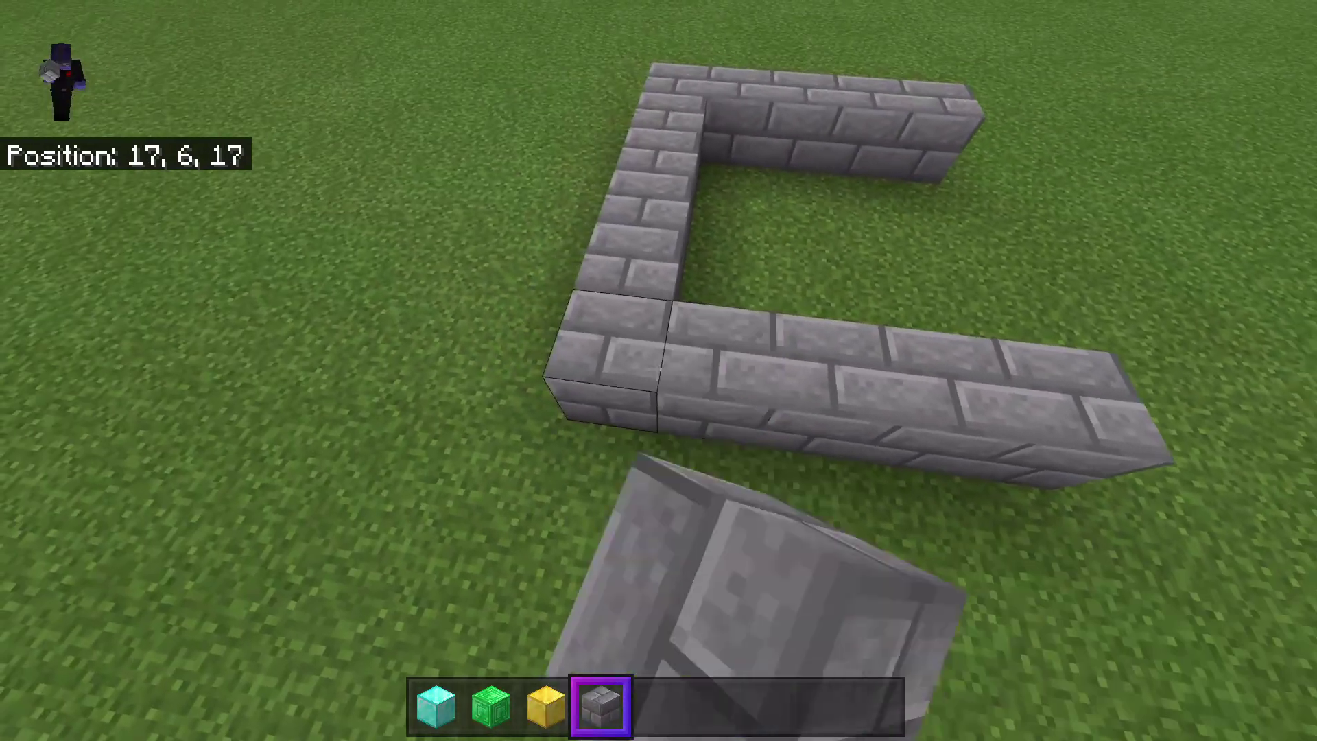
right_click(657, 370)
right_click(657, 370)
right_click(657, 370)
right_click(657, 371)
right_click(657, 371)
right_click(657, 370)
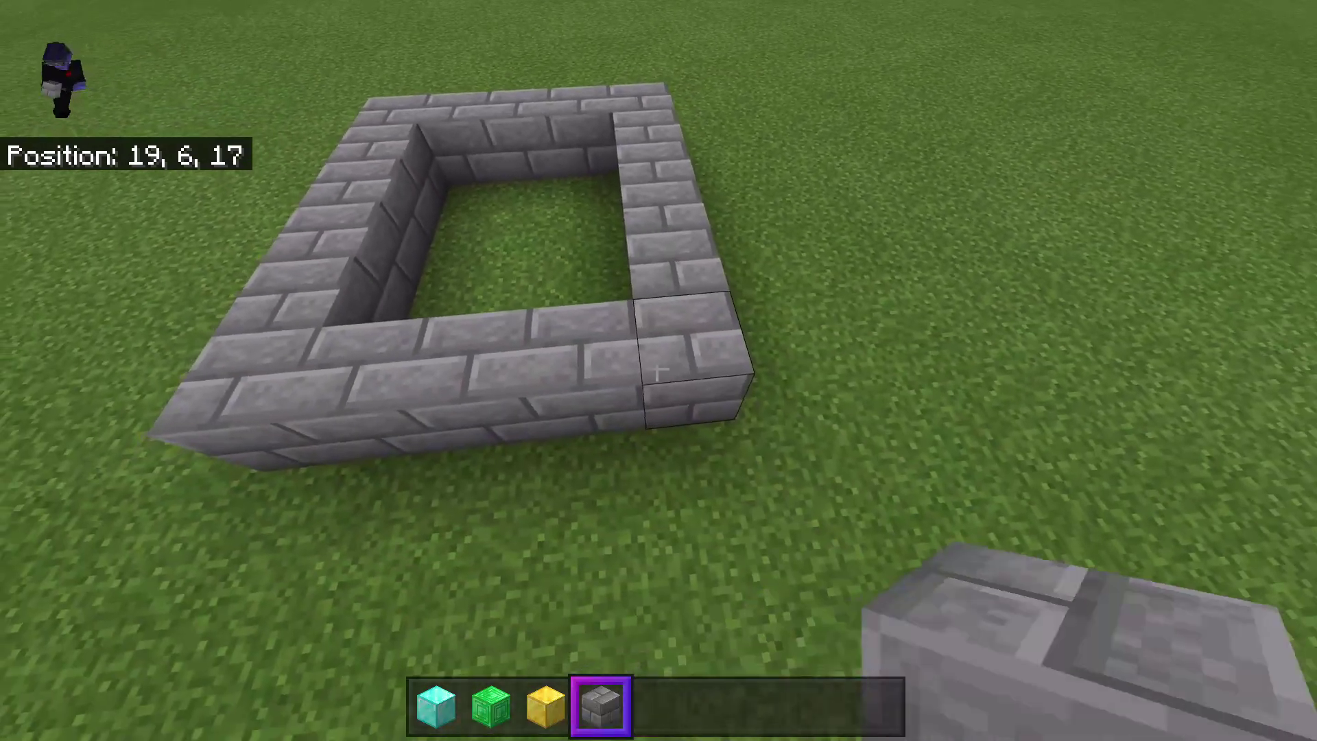
Fill the outline's interior with Stone Bricks and remove the stray raised brick
key("w")
right_click(657, 369)
key("d")
right_click(657, 369)
right_click(657, 369)
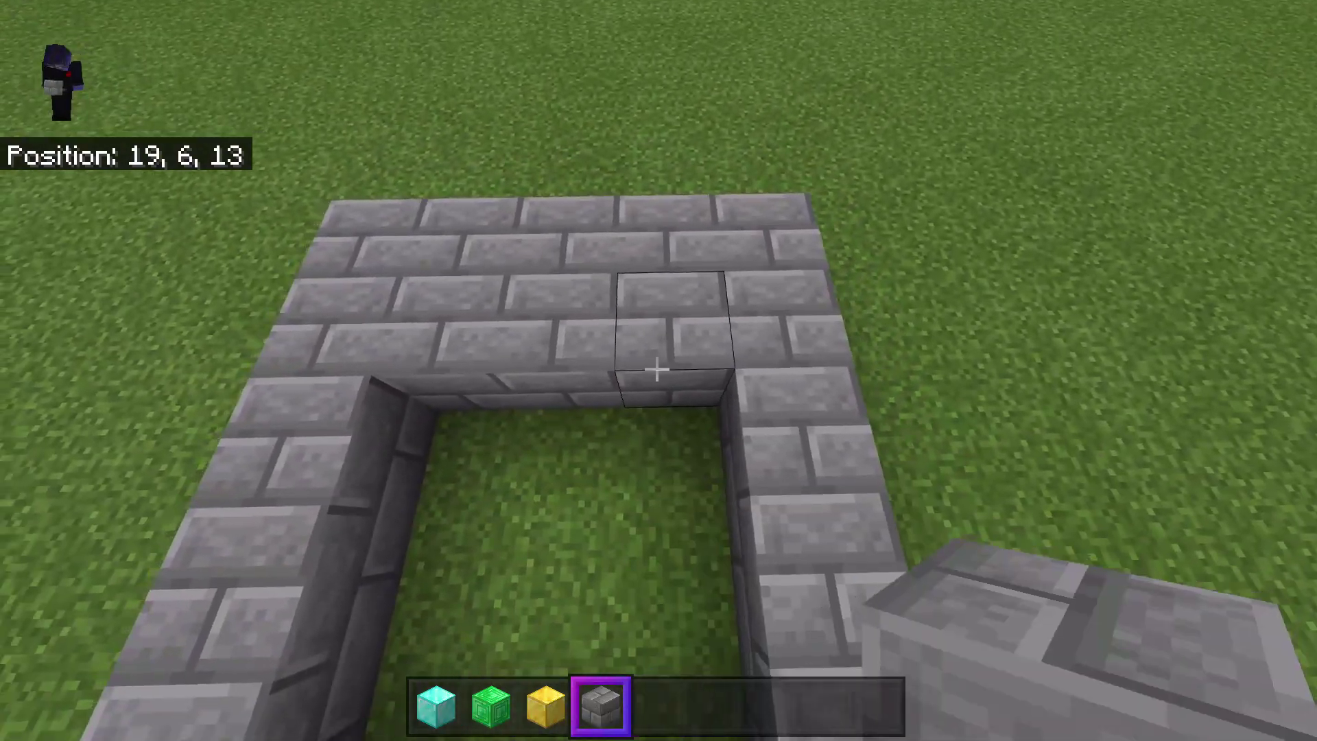
key("a")
right_click(657, 368)
key("a")
right_click(657, 369)
right_click(657, 368)
right_click(657, 369)
right_click(657, 369)
right_click(657, 369)
key("d")
right_click(657, 368)
right_click(657, 369)
right_click(657, 369)
right_click(657, 369)
key("a")
left_click(657, 369)
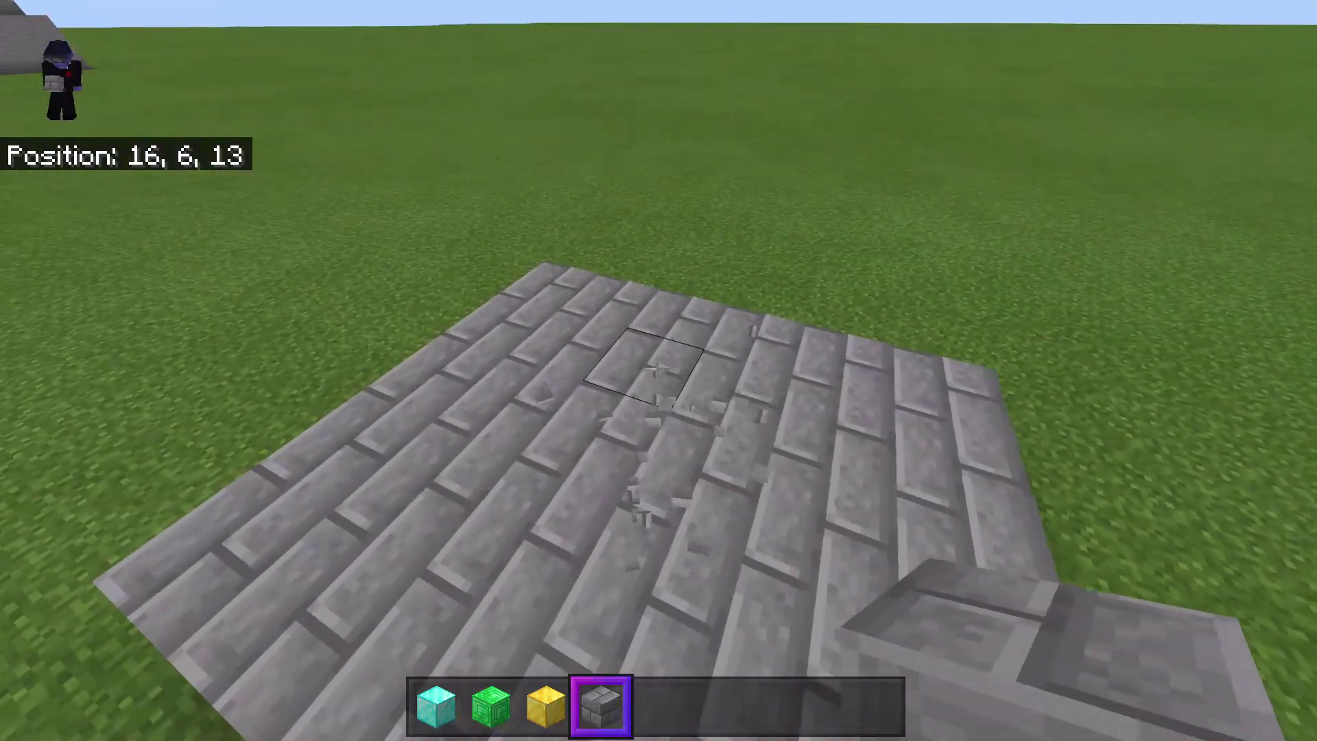
Lay a row of three diamond blocks with emerald blocks beside it
scroll(657, 370, "up", 3)
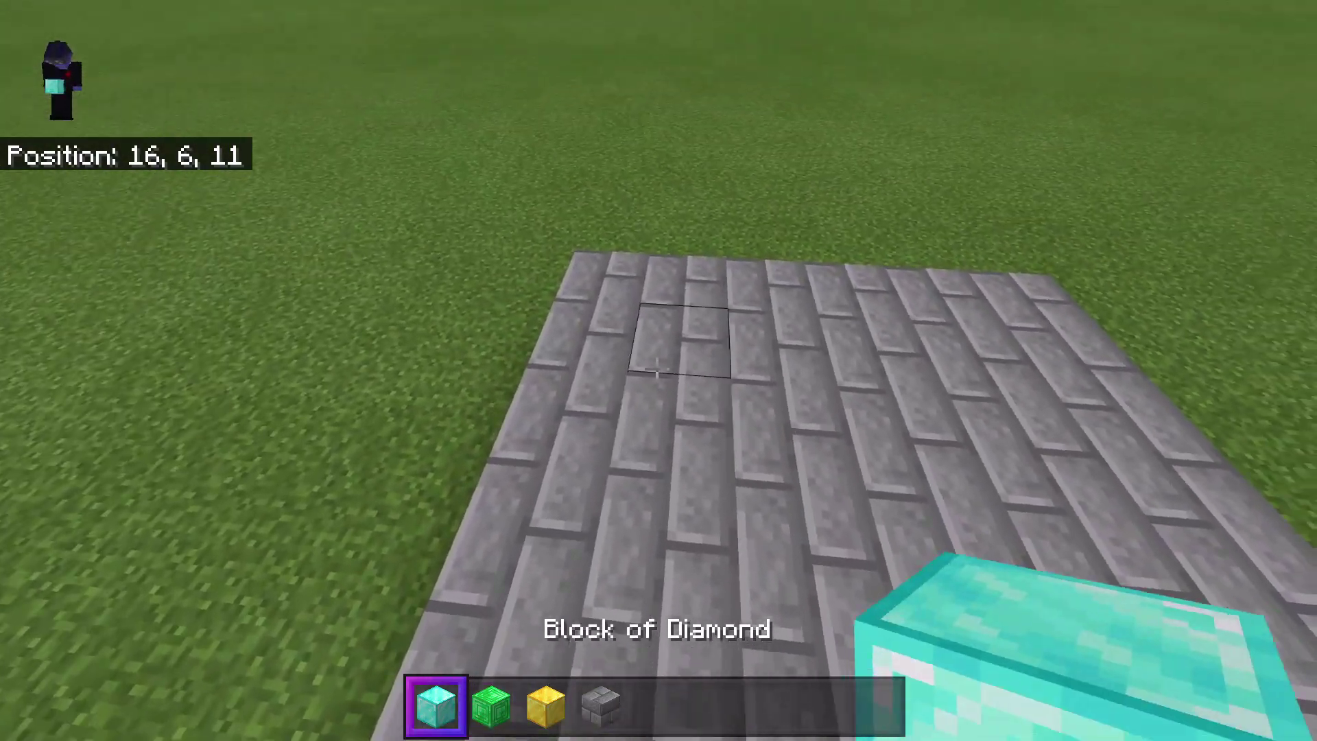
right_click(657, 371)
right_click(657, 370)
right_click(657, 370)
scroll(657, 370, "down", 1)
right_click(657, 370)
right_click(657, 370)
right_click(657, 370)
scroll(657, 371, "down", 1)
right_click(657, 370)
right_click(657, 370)
right_click(657, 371)
Add Block of Iron to the hotbar and place iron blocks beside the gold row
key("e")
scroll(475, 285, "down", 5)
left_click(313, 122)
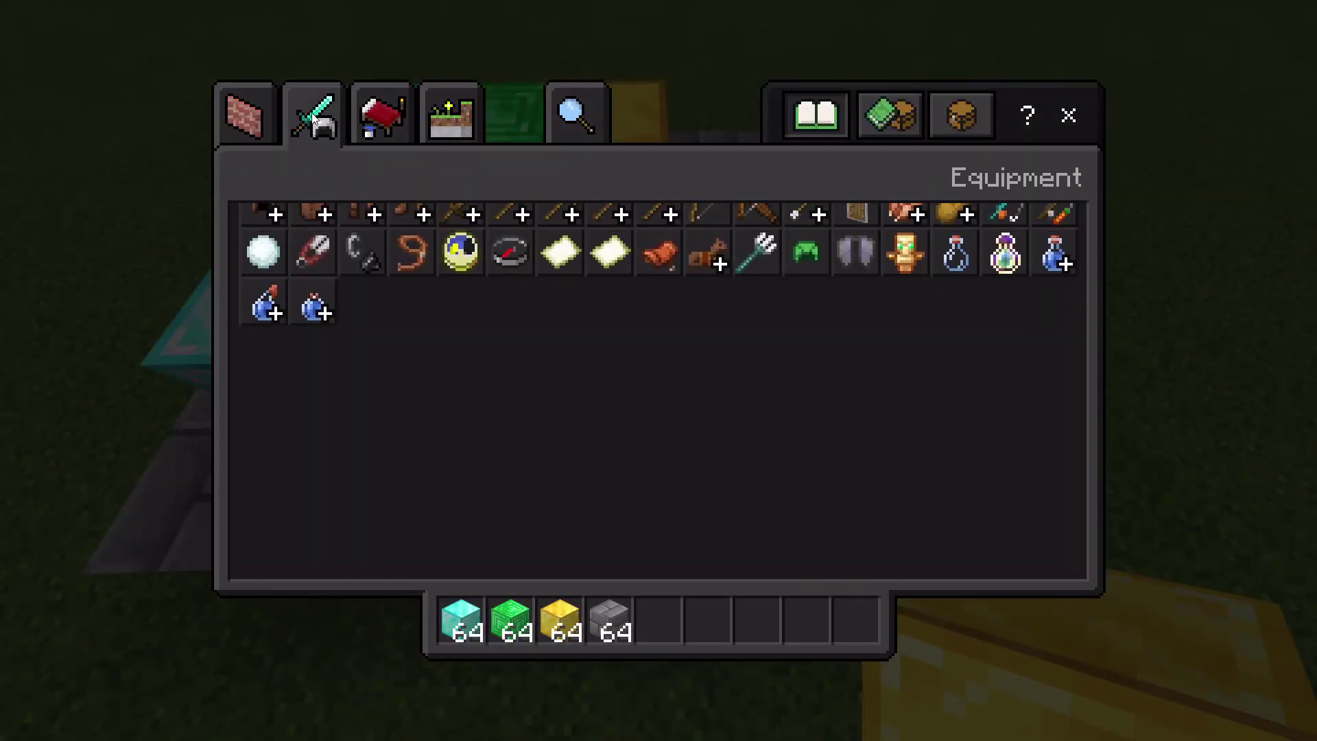
left_click(262, 125)
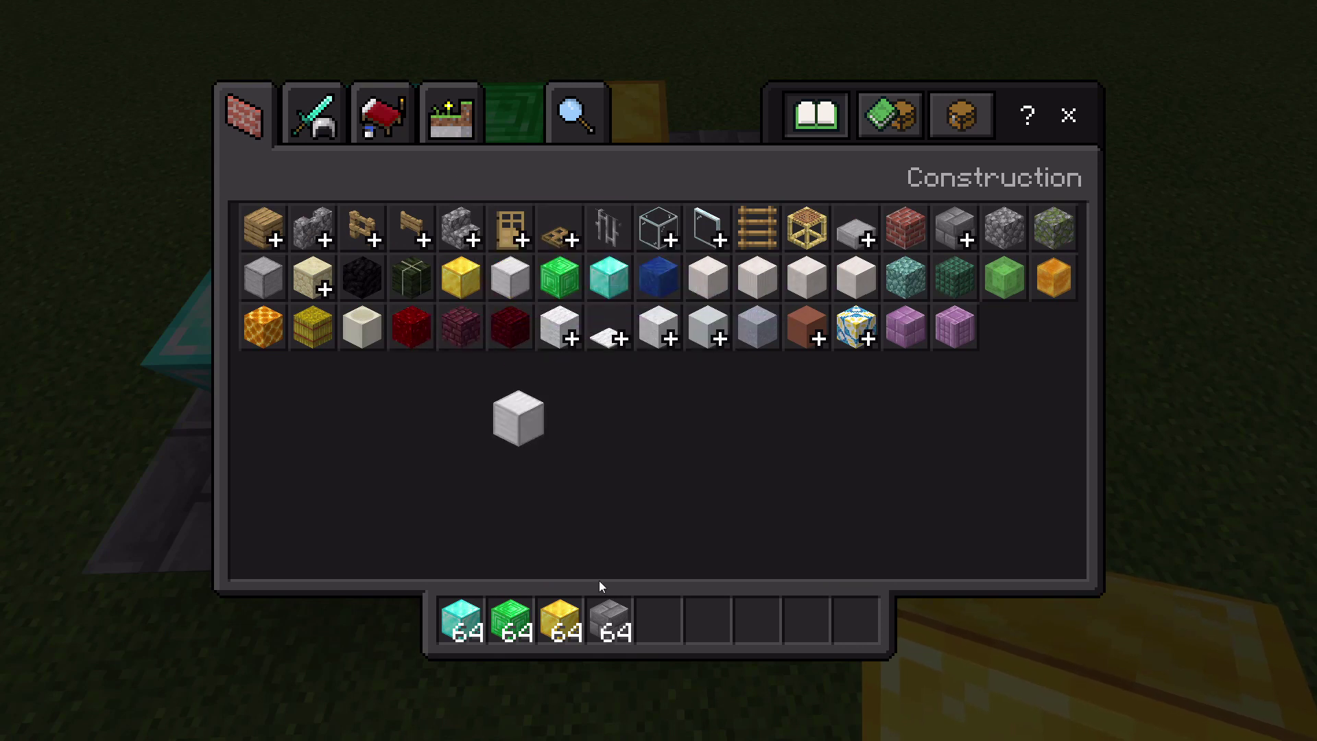
left_click(672, 619)
key("e")
scroll(657, 370, "down", 2)
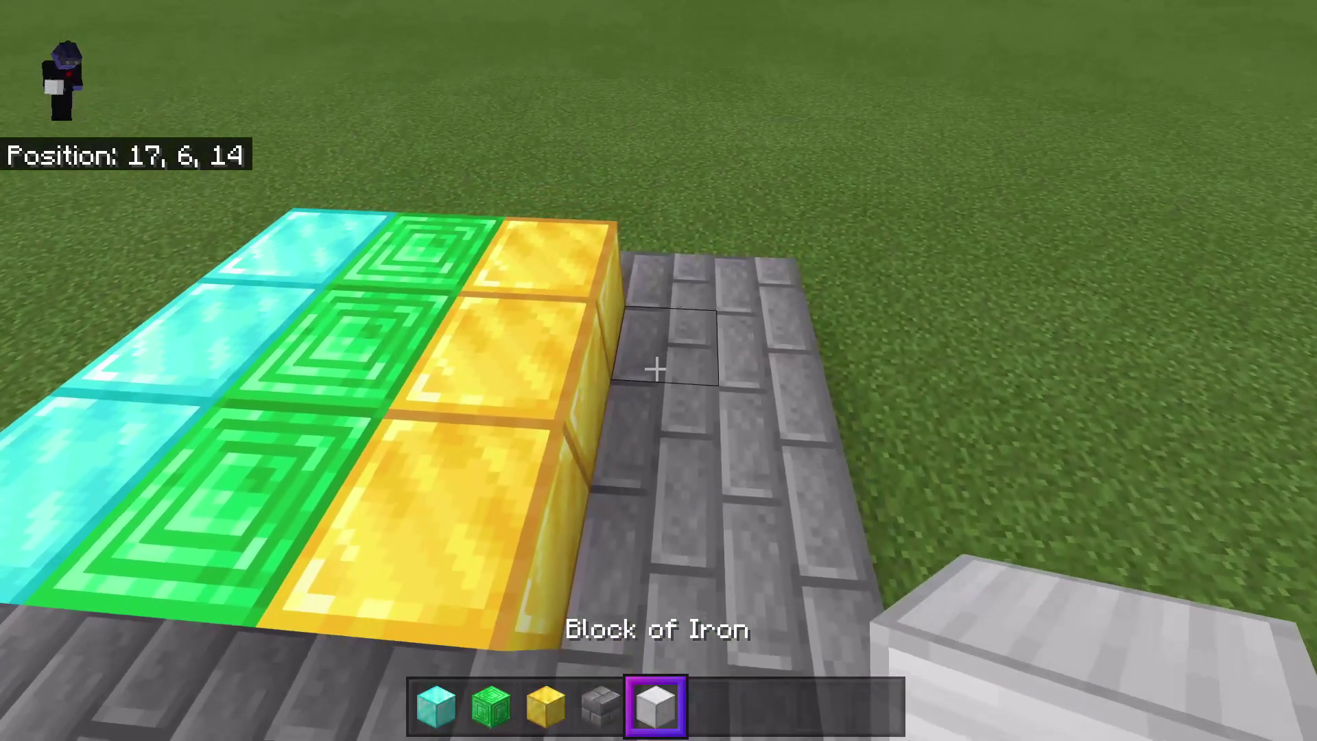
right_click(657, 370)
key("s")
left_click(657, 370)
Clear the iron and diamond stacks from the hotbar and add a cobblestone stack
scroll(657, 370, "up", 1)
key("e")
left_click(653, 627)
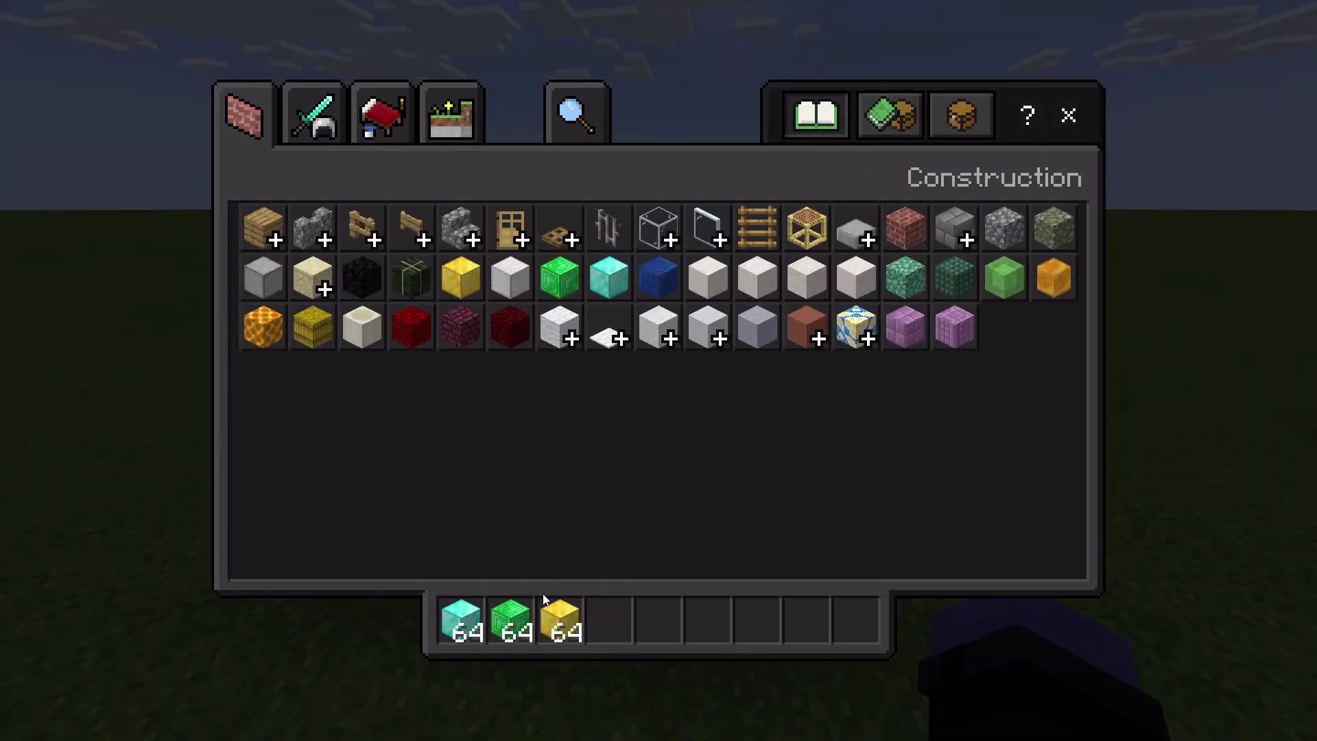
left_click(461, 621)
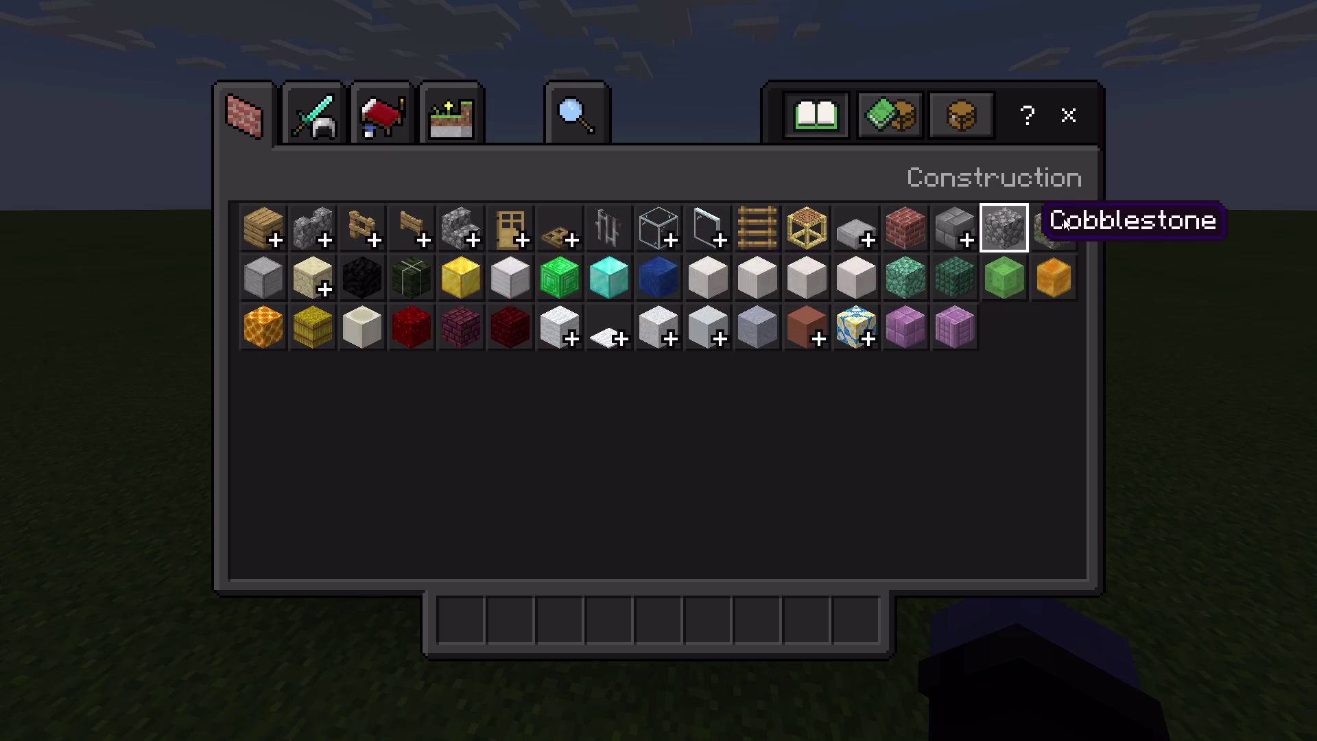
left_click(1010, 230)
key("Escape")
Cap the ore rows with cobblestone blocks
key("w")
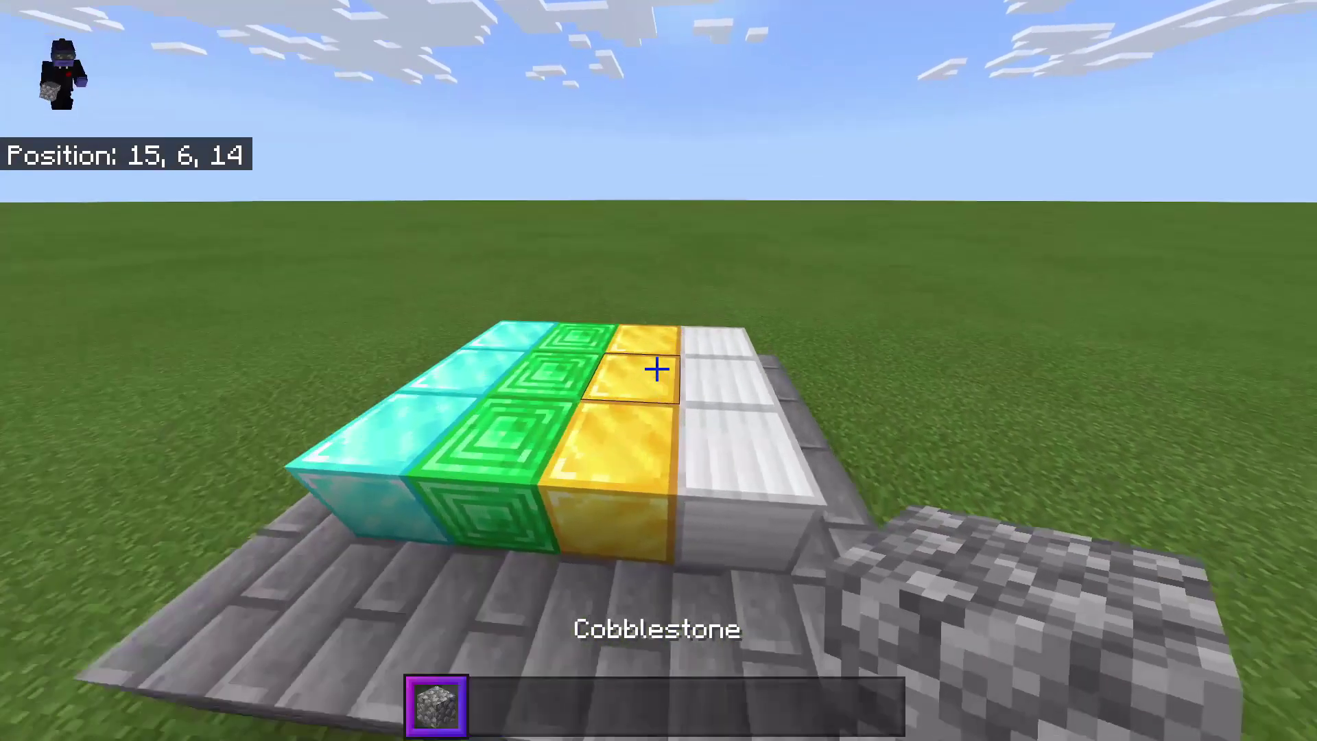
right_click(656, 369)
key("a")
right_click(656, 369)
key("s")
key("space")
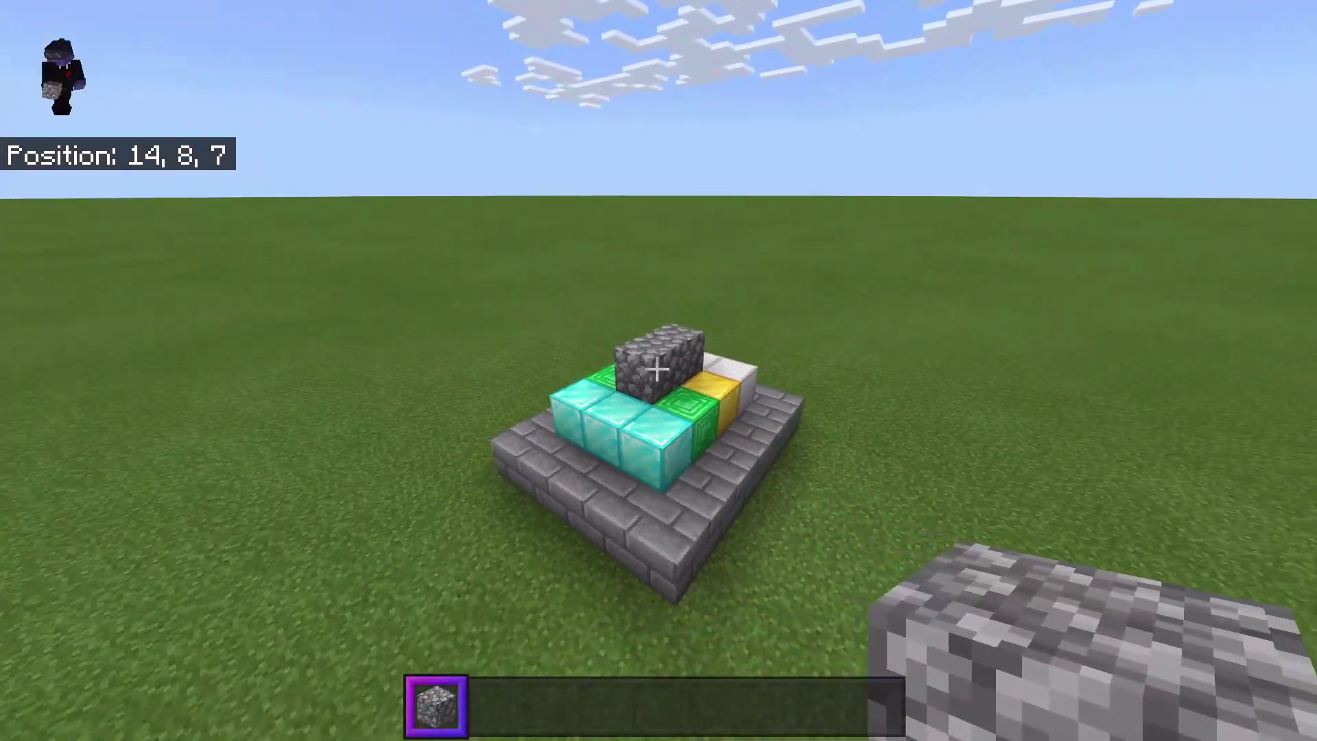
key("e")
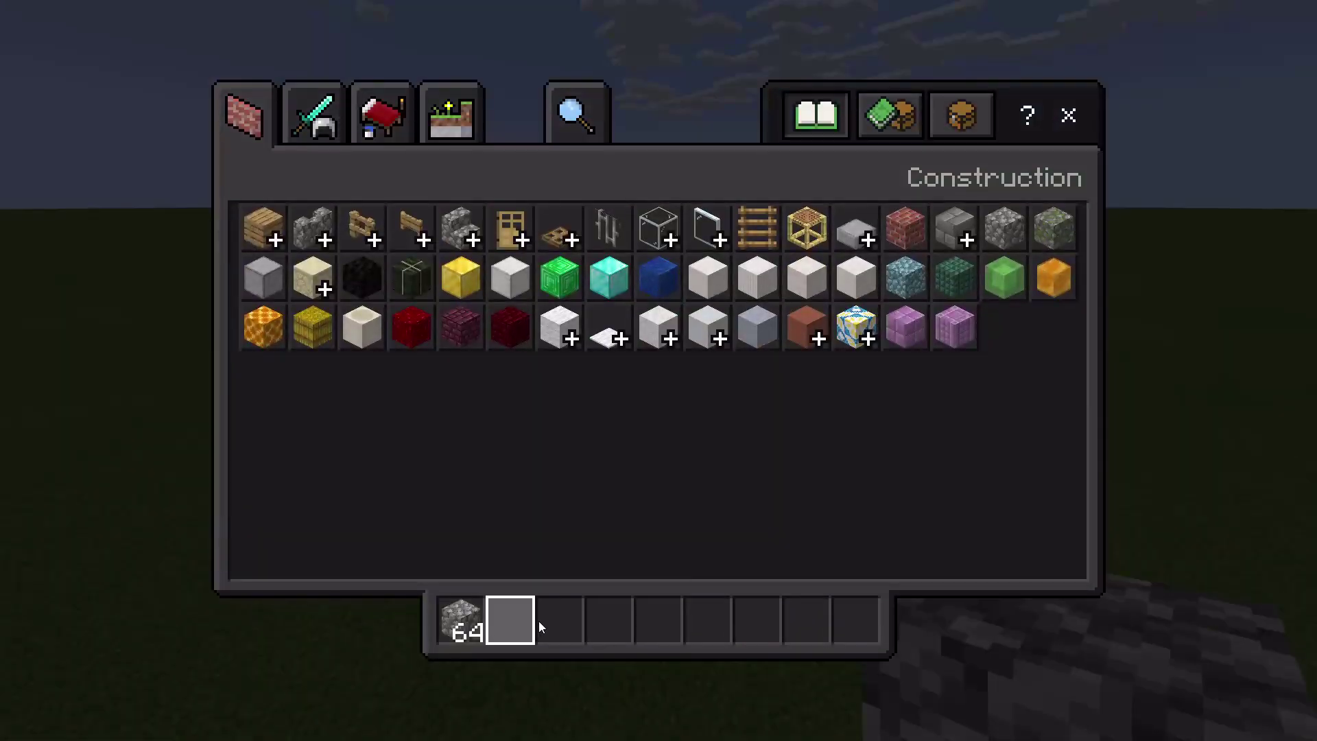
key("e")
key("w")
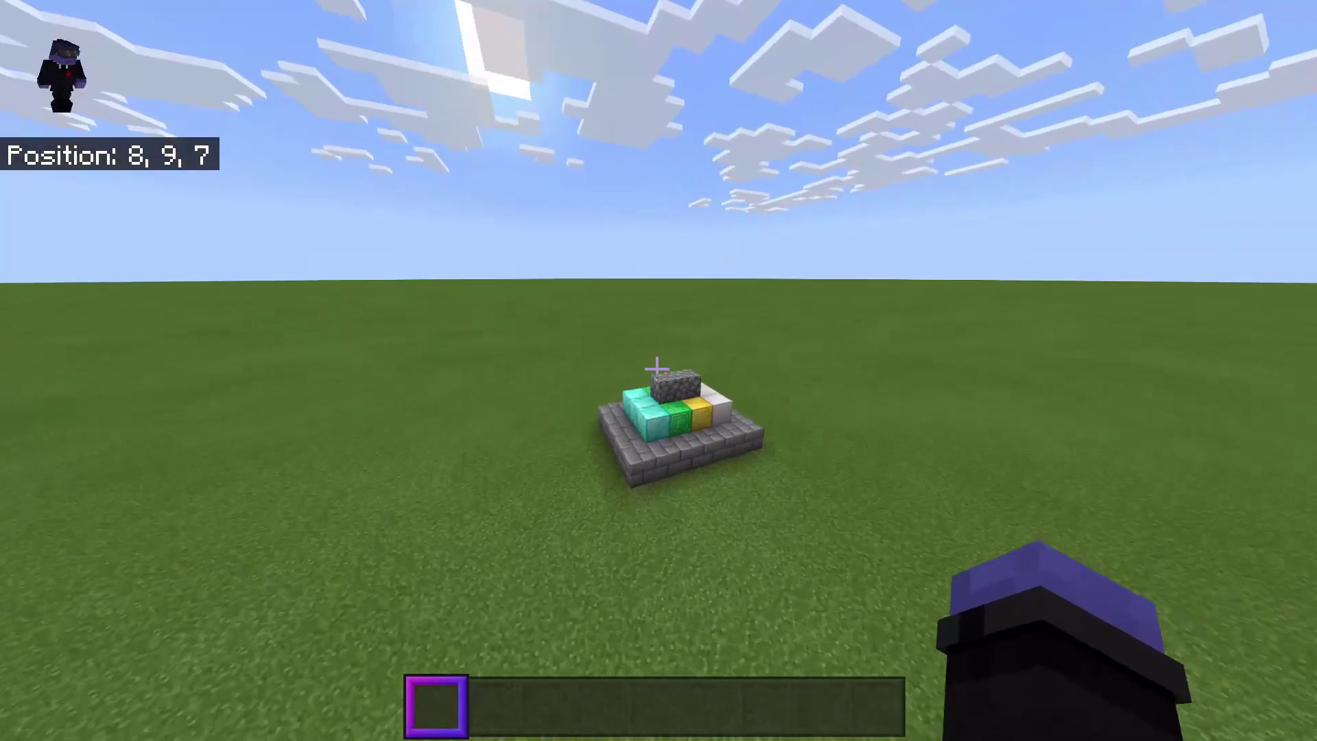
key("s")
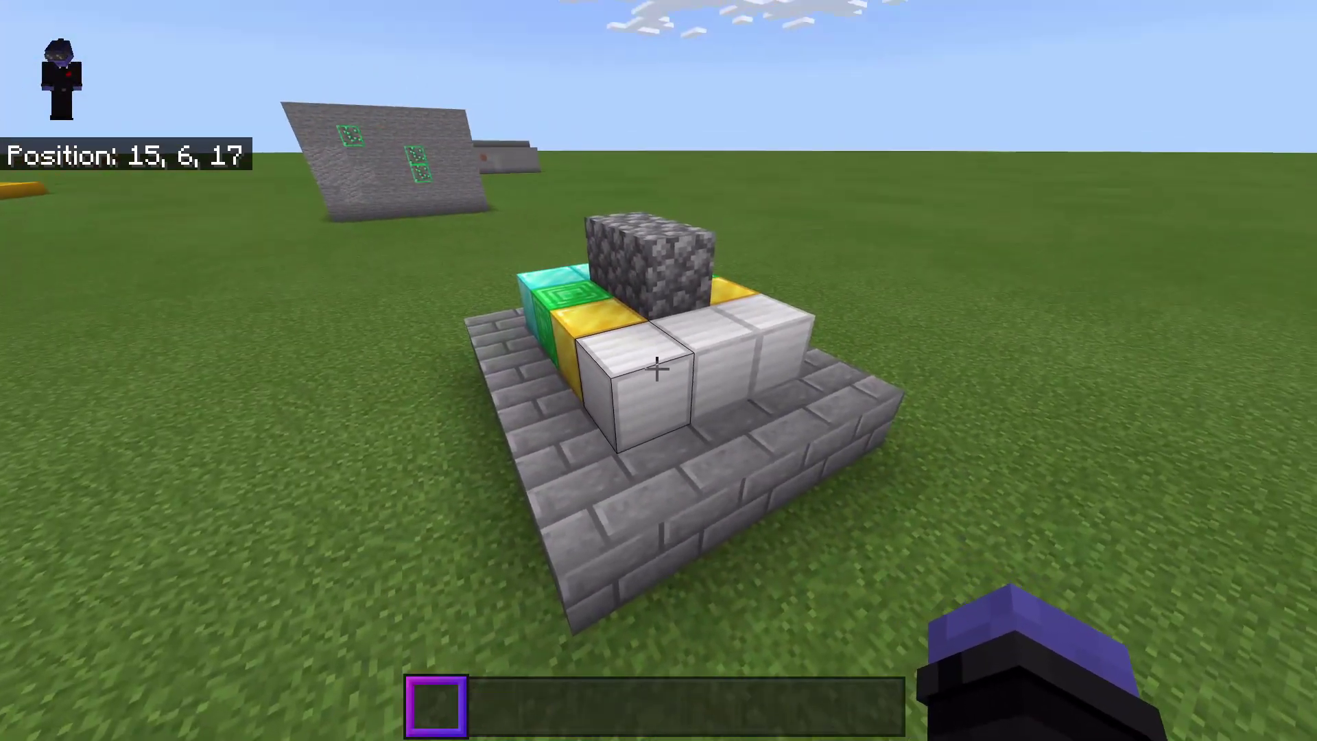
Pick Block of Iron and lay iron blocks along the platform's front edge
middle_click(657, 369)
right_click(657, 369)
key("w")
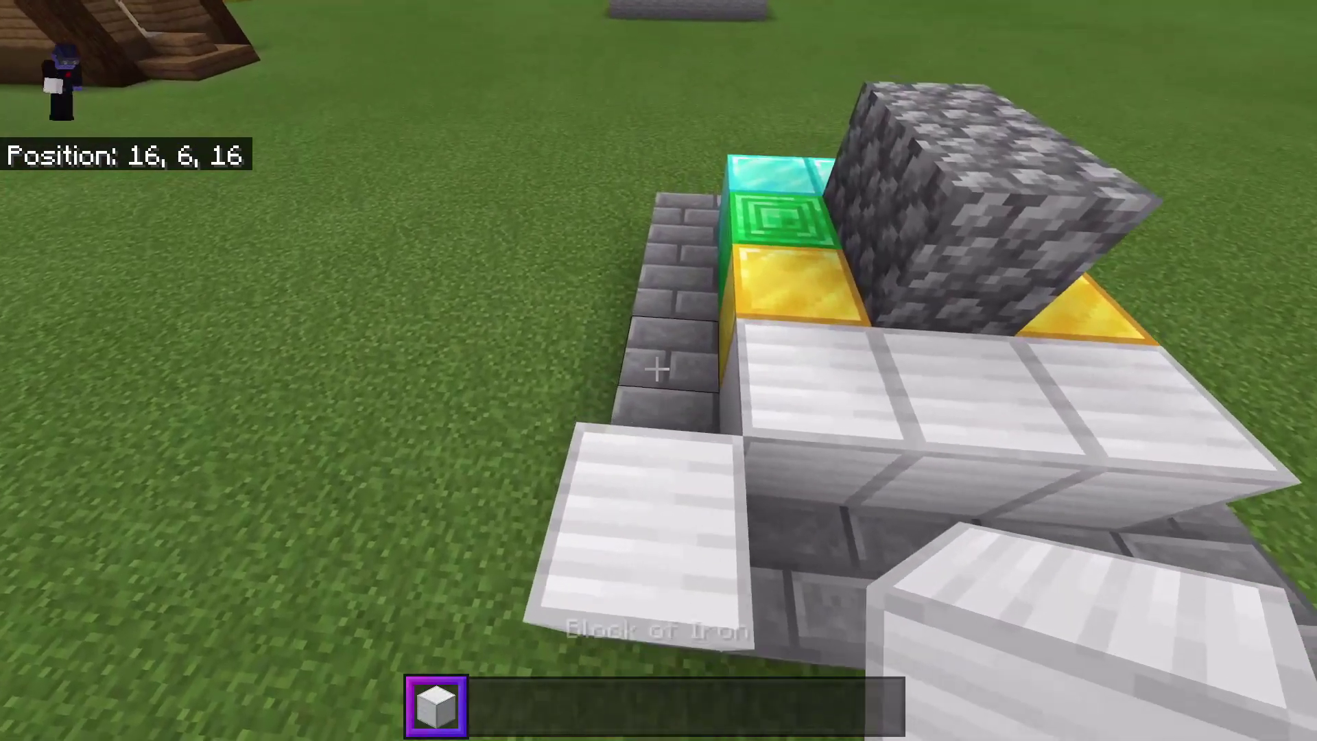
right_click(657, 369)
key("d")
right_click(656, 369)
right_click(657, 369)
right_click(657, 369)
right_click(657, 369)
right_click(657, 369)
Add corner iron blocks and extend an upper iron row along the platform
right_click(657, 369)
right_click(657, 369)
key("s")
key("w")
left_click(657, 369)
key("s")
right_click(657, 369)
key("a")
right_click(657, 369)
right_click(657, 369)
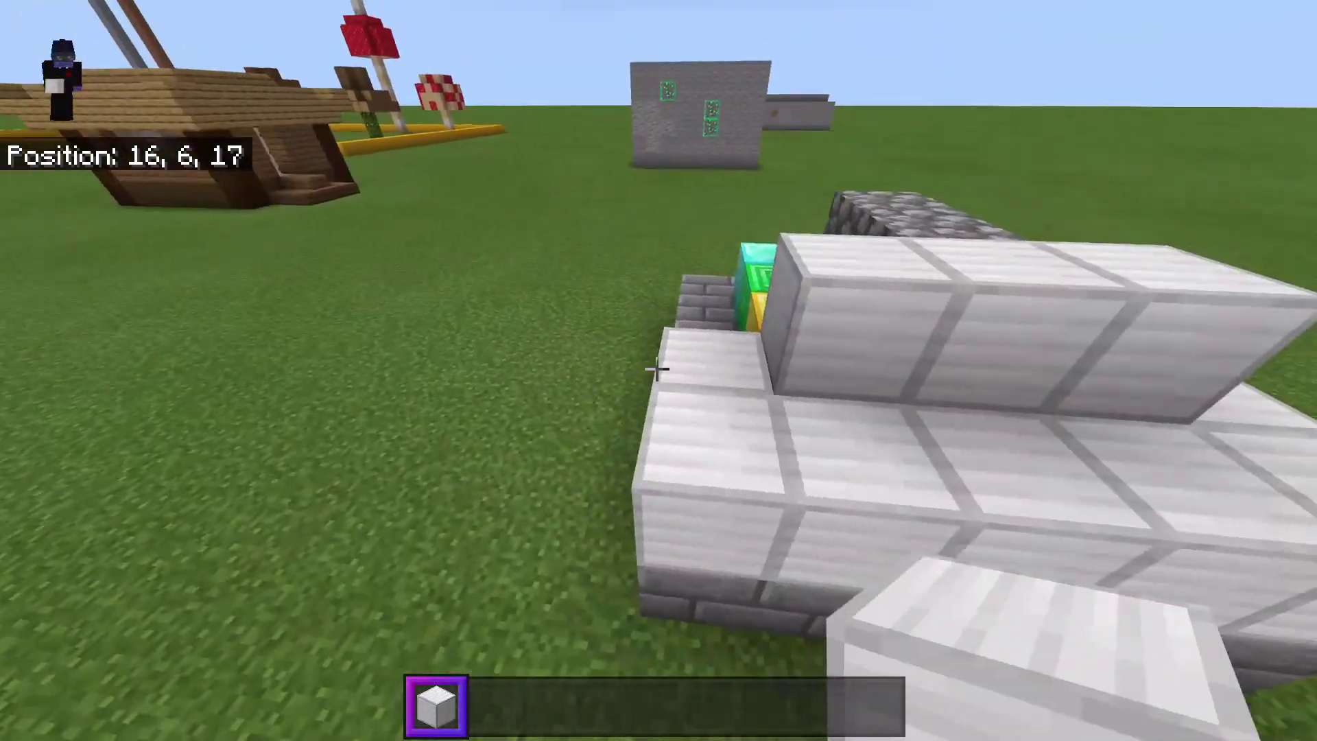
right_click(657, 369)
key("s")
right_click(657, 369)
key("d")
right_click(657, 369)
key("w")
right_click(657, 369)
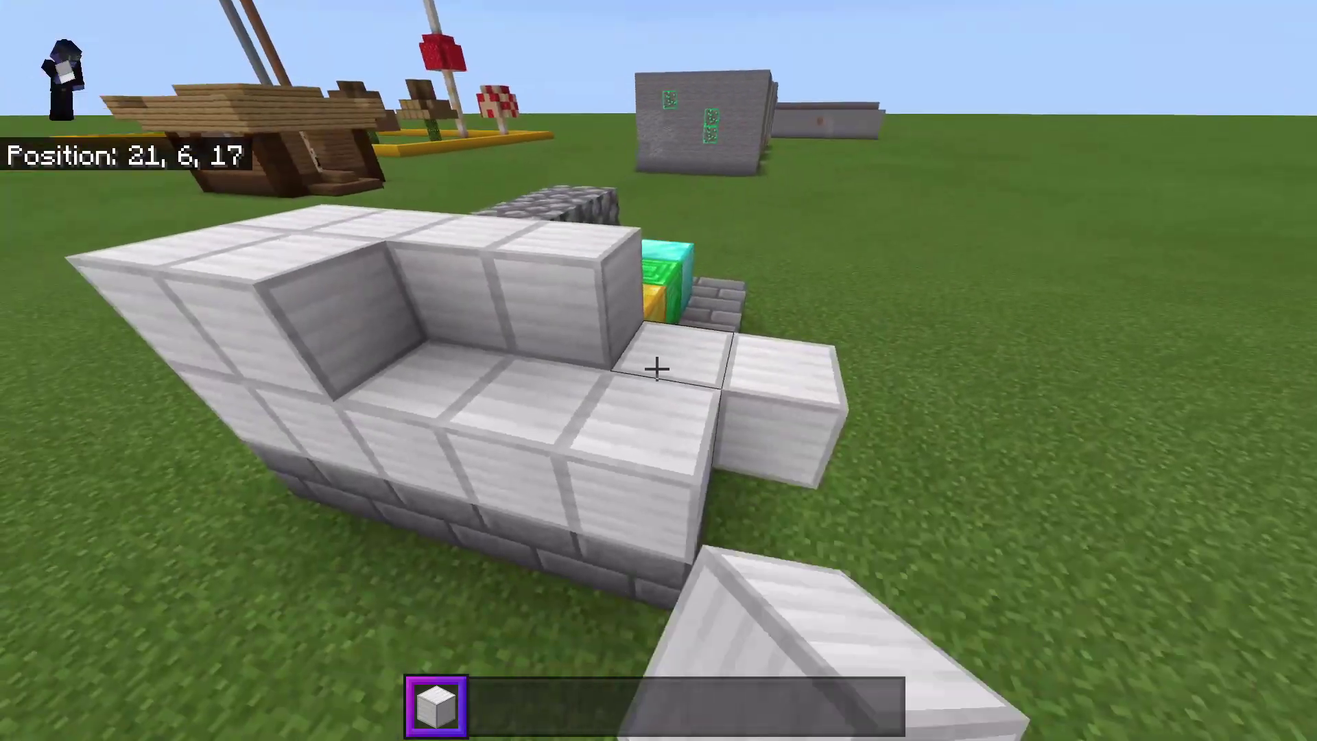
right_click(657, 369)
right_click(657, 368)
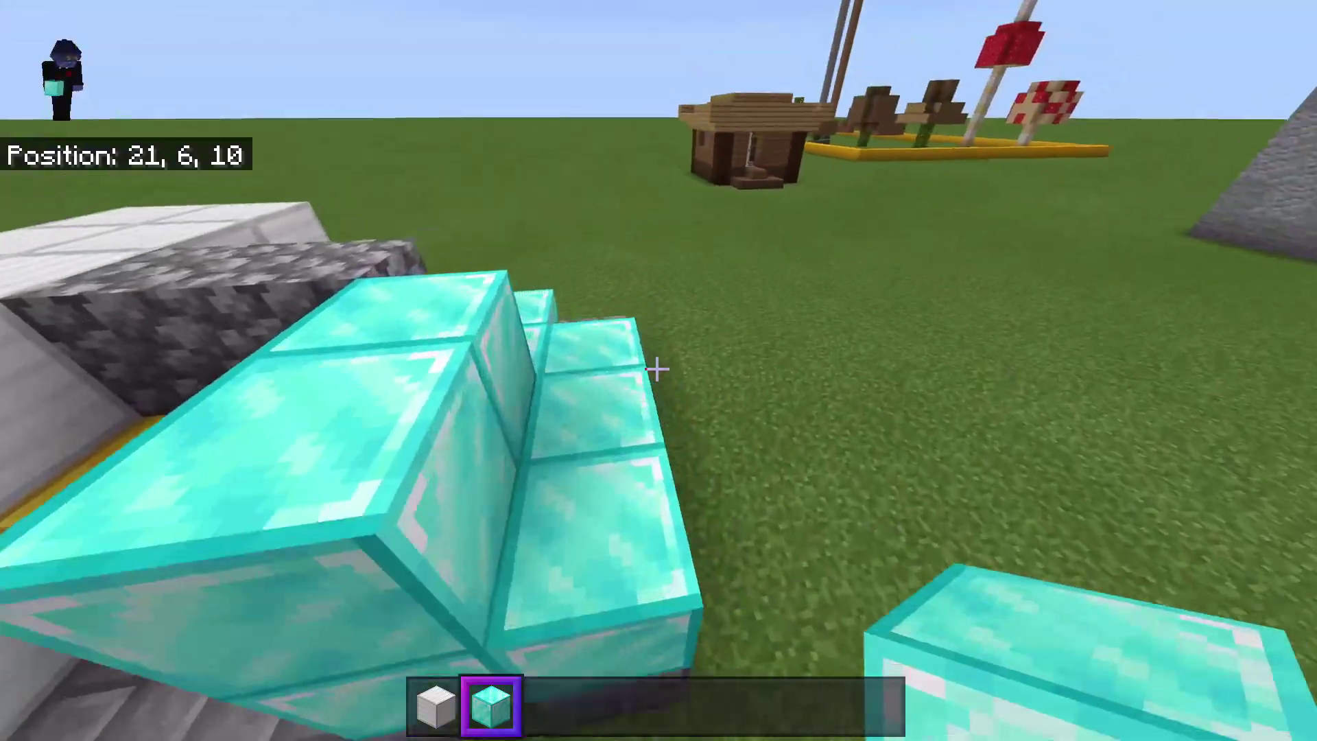
Complete the upper layer with diamond blocks, stacking more at the structure's end
right_click(657, 369)
right_click(657, 369)
right_click(657, 369)
right_click(657, 369)
right_click(657, 369)
right_click(657, 369)
right_click(657, 369)
right_click(657, 369)
right_click(657, 369)
right_click(657, 369)
key("s")
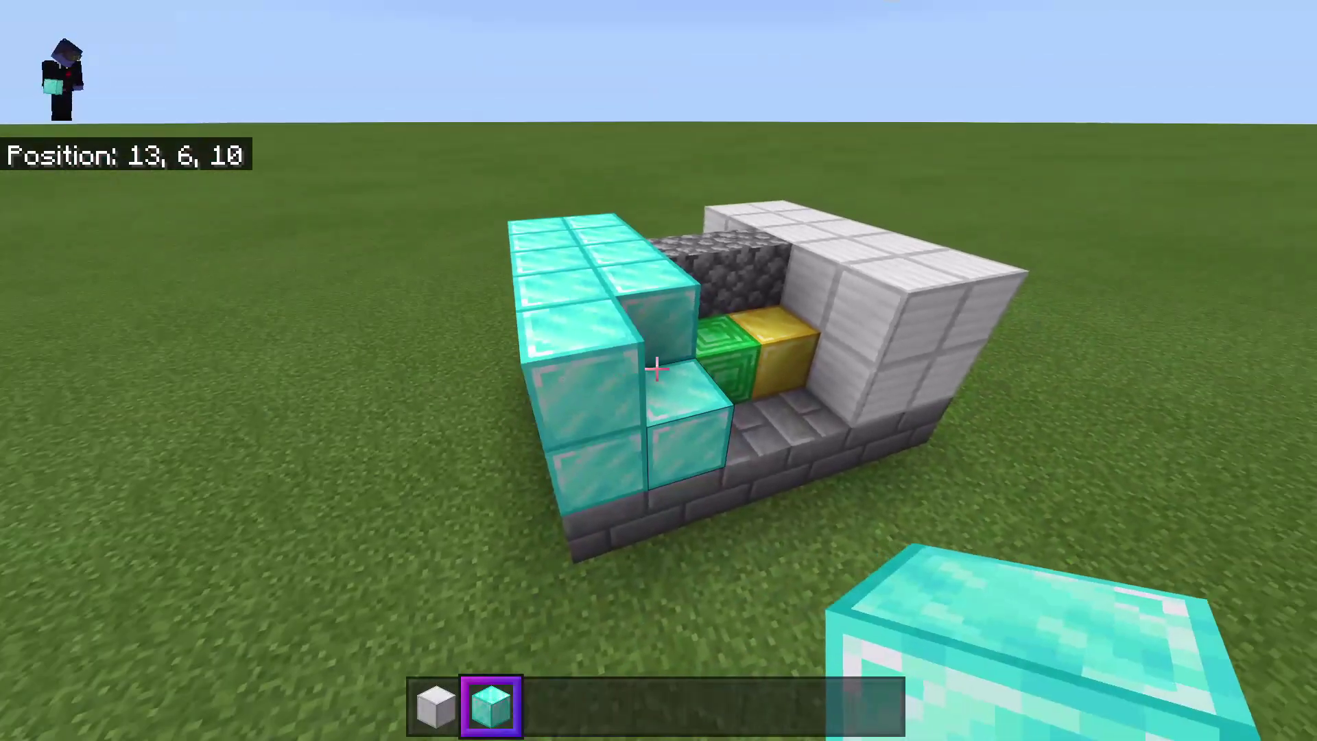
key("e")
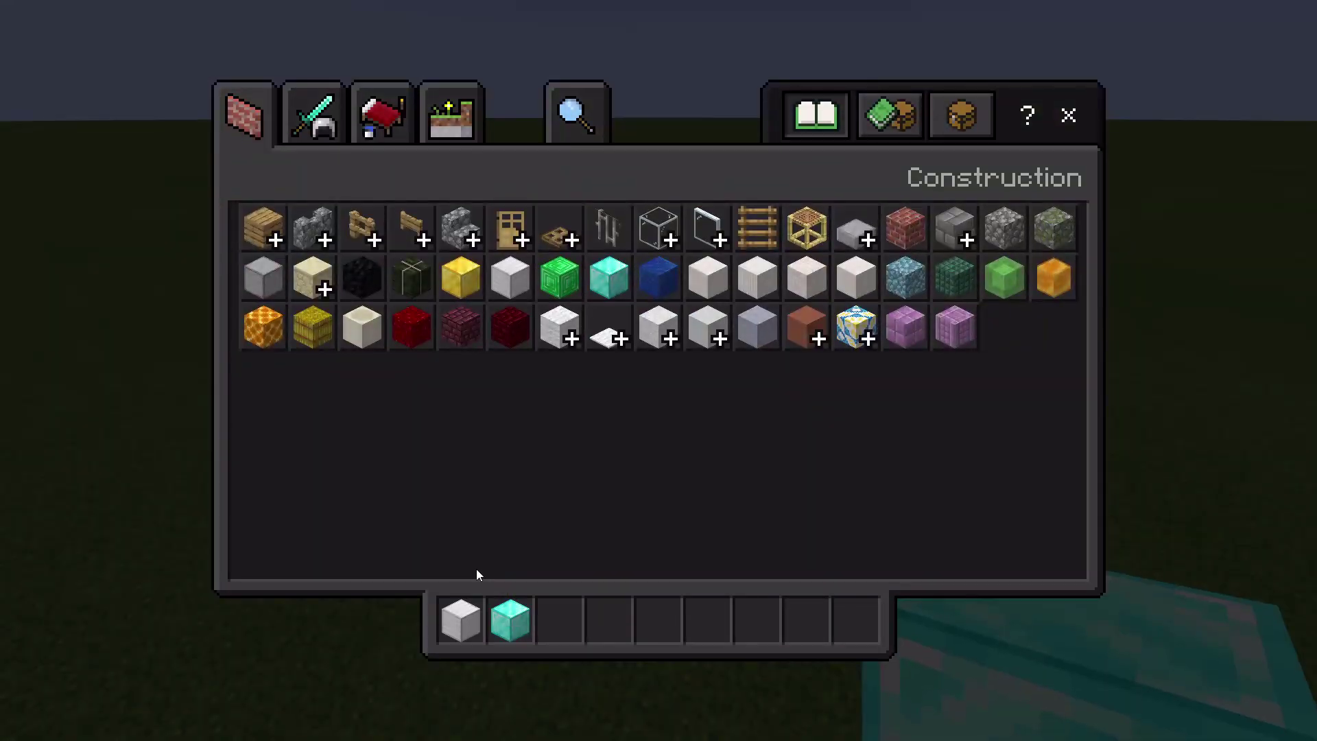